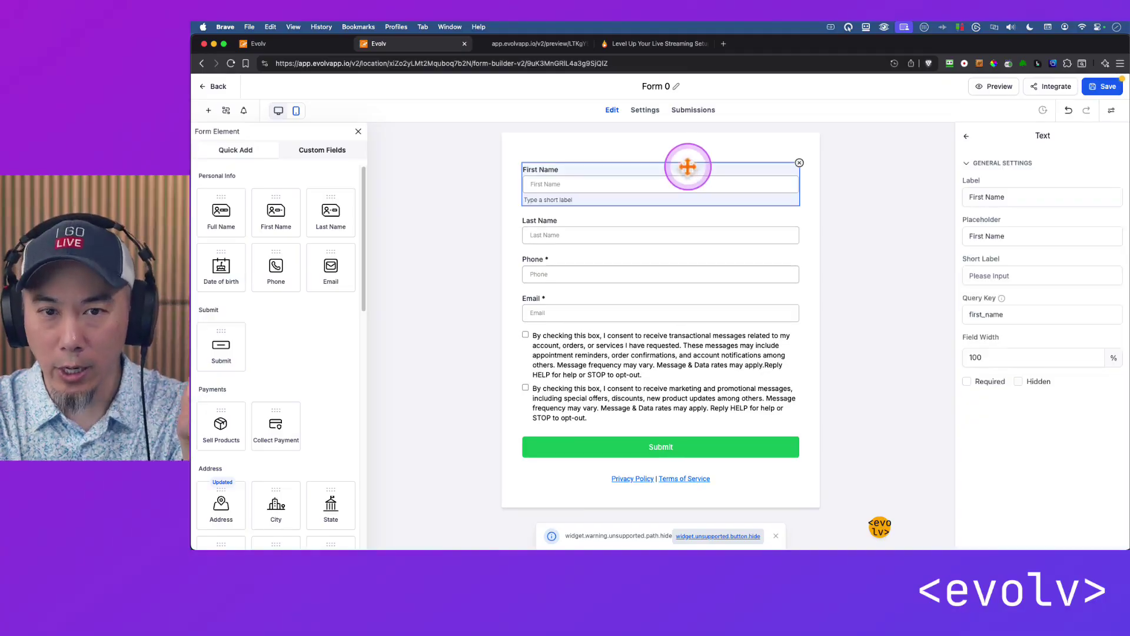
Make the First Name and Last Name fields required.
{"action": "left_click", "coordinate": [718, 230]}
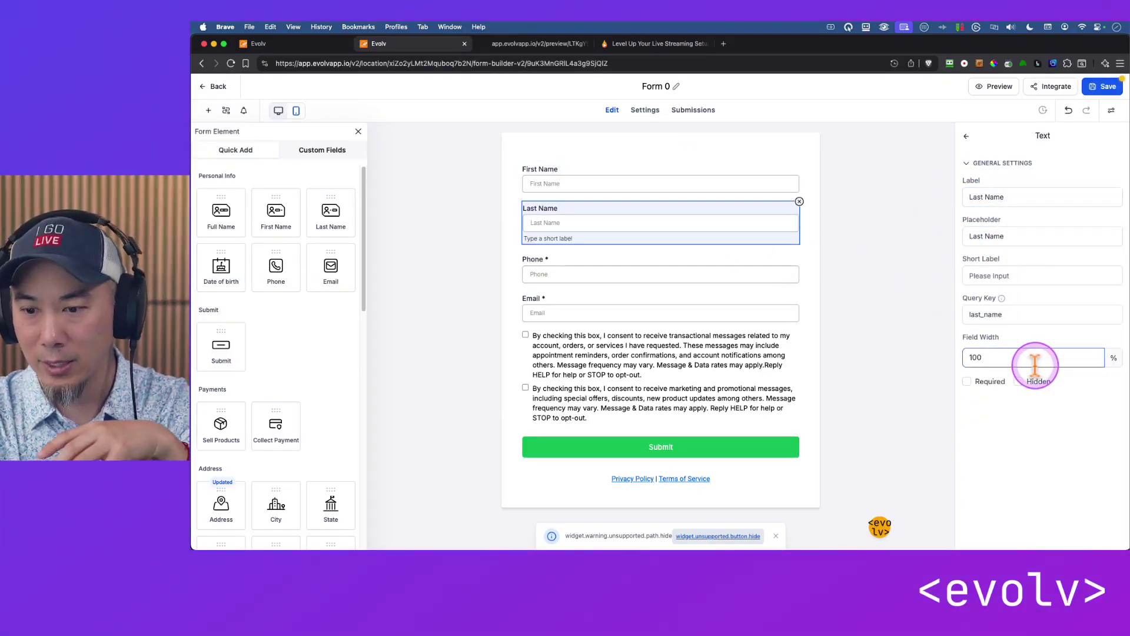
{"action": "left_click", "coordinate": [677, 177]}
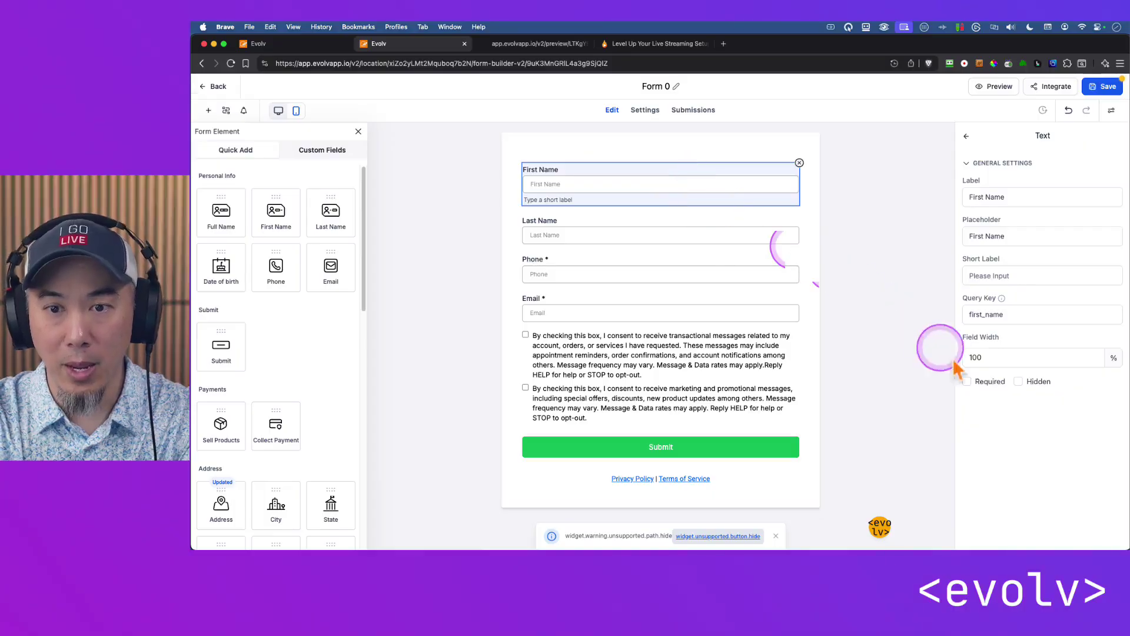
{"action": "left_click", "coordinate": [989, 379]}
{"action": "left_click", "coordinate": [703, 235]}
{"action": "left_click", "coordinate": [994, 368]}
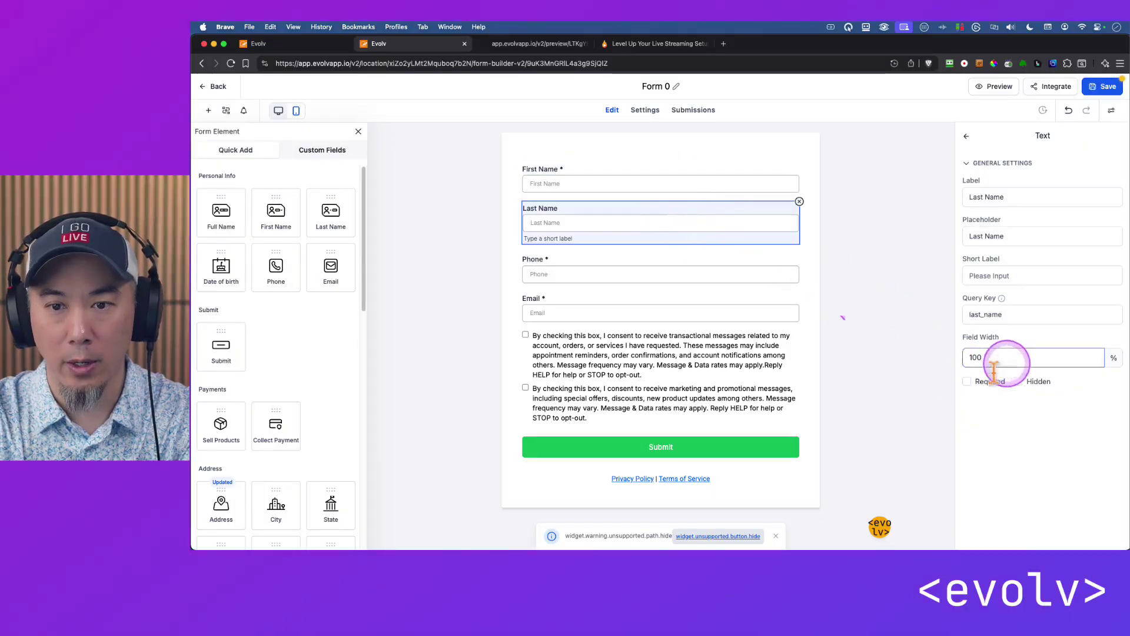
{"action": "left_click", "coordinate": [989, 381]}
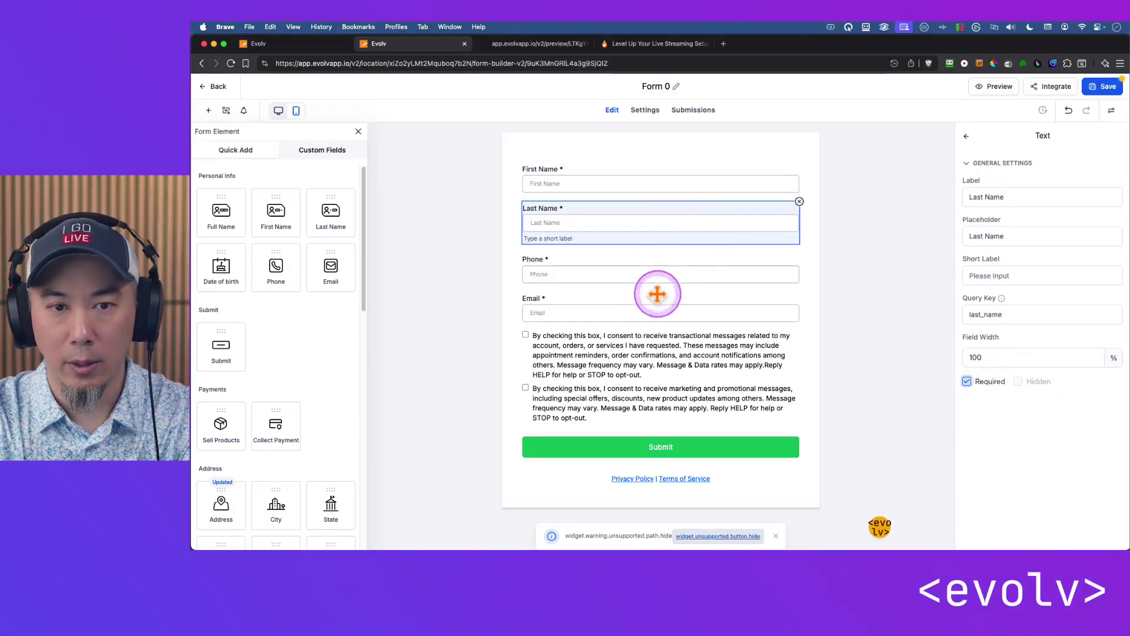
Move the Email field above Phone, then delete the Phone field.
{"action": "left_click_drag", "start_coordinate": [650, 296], "coordinate": [618, 265]}
{"action": "left_click", "coordinate": [794, 284]}
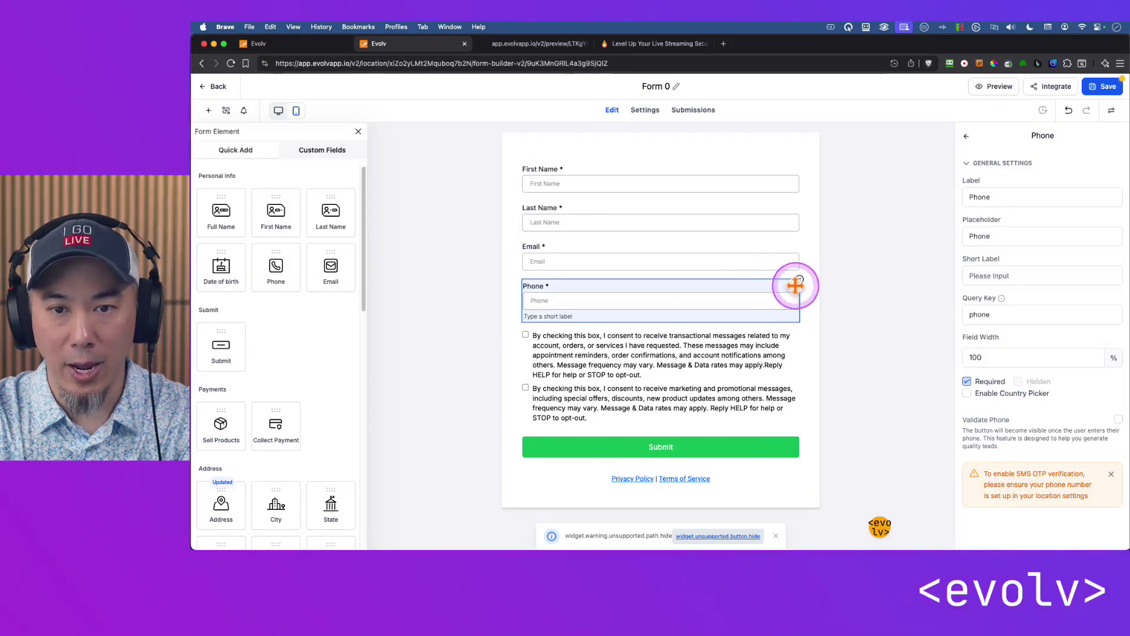
{"action": "left_click", "coordinate": [799, 279]}
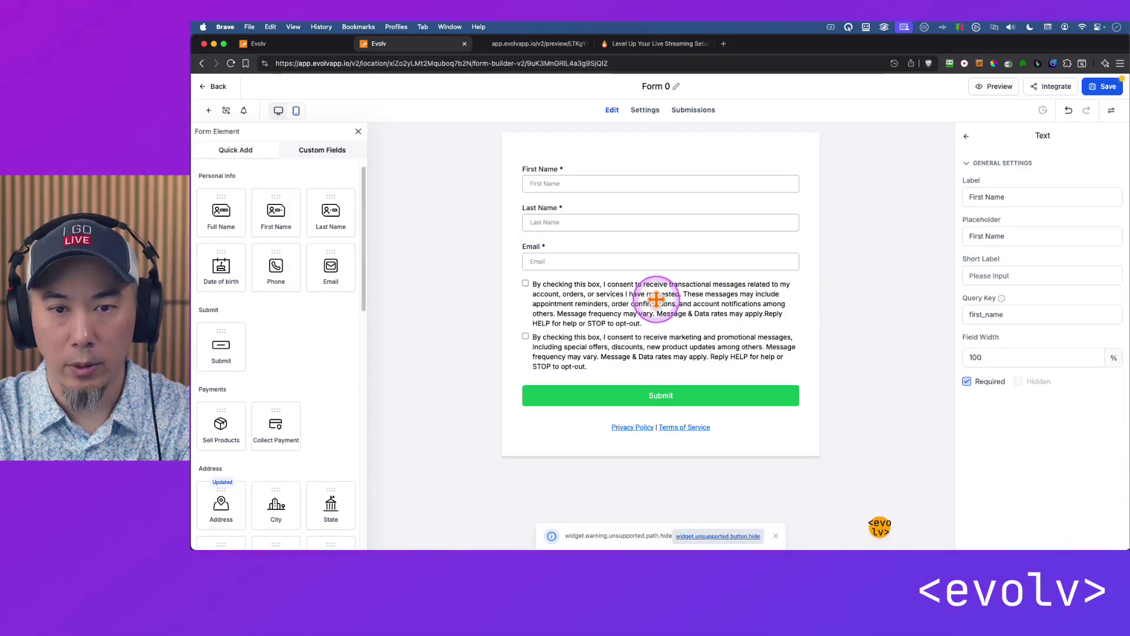
{"action": "left_click", "coordinate": [716, 302]}
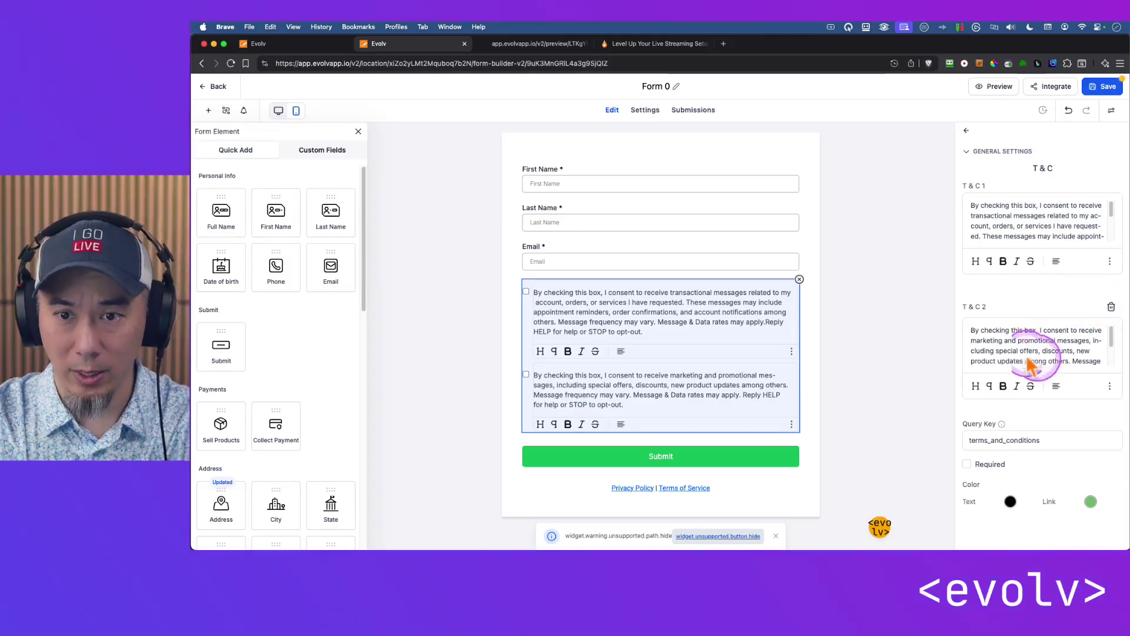
Copy the marketing consent text into the first checkbox and remove the second checkbox.
{"action": "triple_click", "coordinate": [1044, 348]}
{"action": "key", "text": "super+c"}
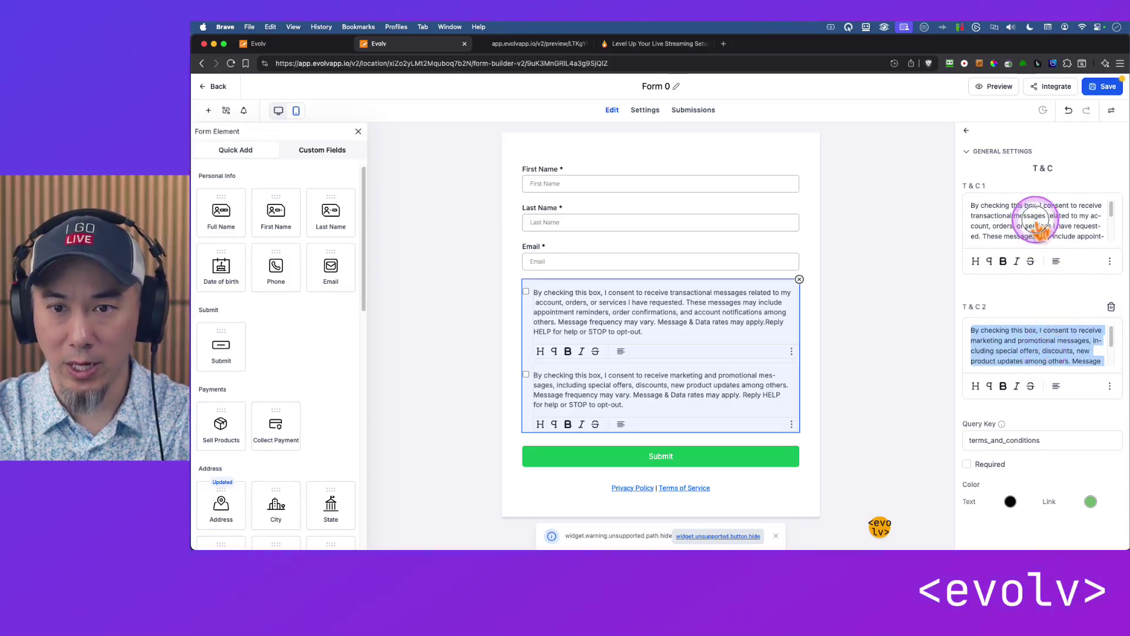
{"action": "triple_click", "coordinate": [1039, 218]}
{"action": "key", "text": "super+v"}
{"action": "left_click", "coordinate": [1112, 307]}
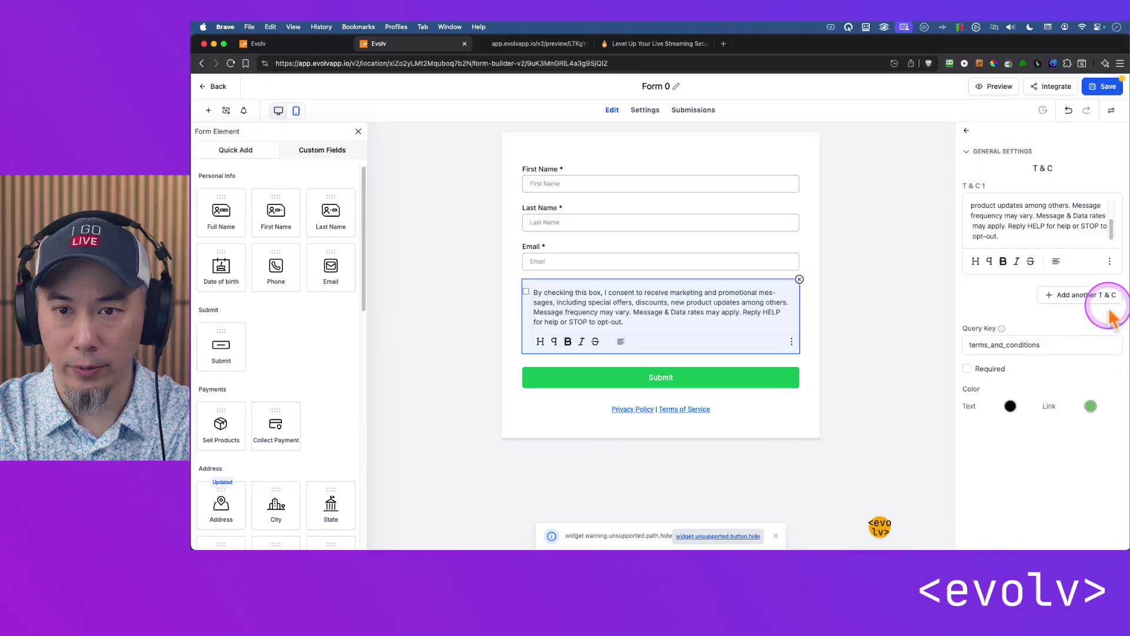
{"action": "left_click", "coordinate": [911, 306]}
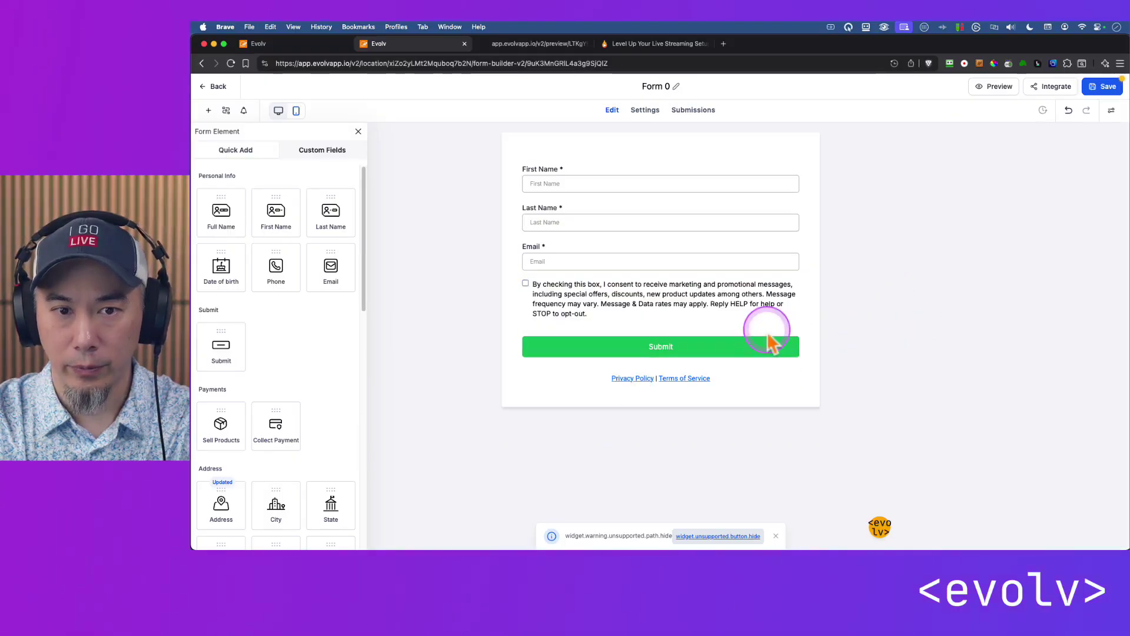
Delete the message frequency and opt-out sentences from the consent text.
{"action": "left_click", "coordinate": [677, 307]}
{"action": "scroll", "coordinate": [1100, 223], "scroll_direction": "down", "scroll_amount": 3}
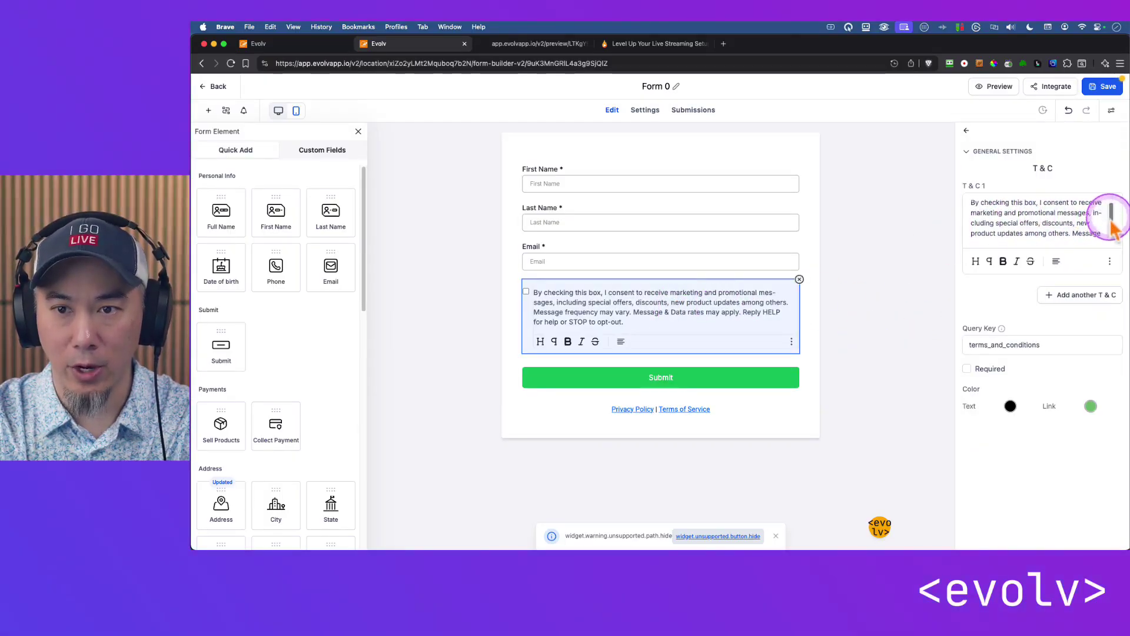
{"action": "left_click_drag", "start_coordinate": [1074, 218], "coordinate": [1115, 282]}
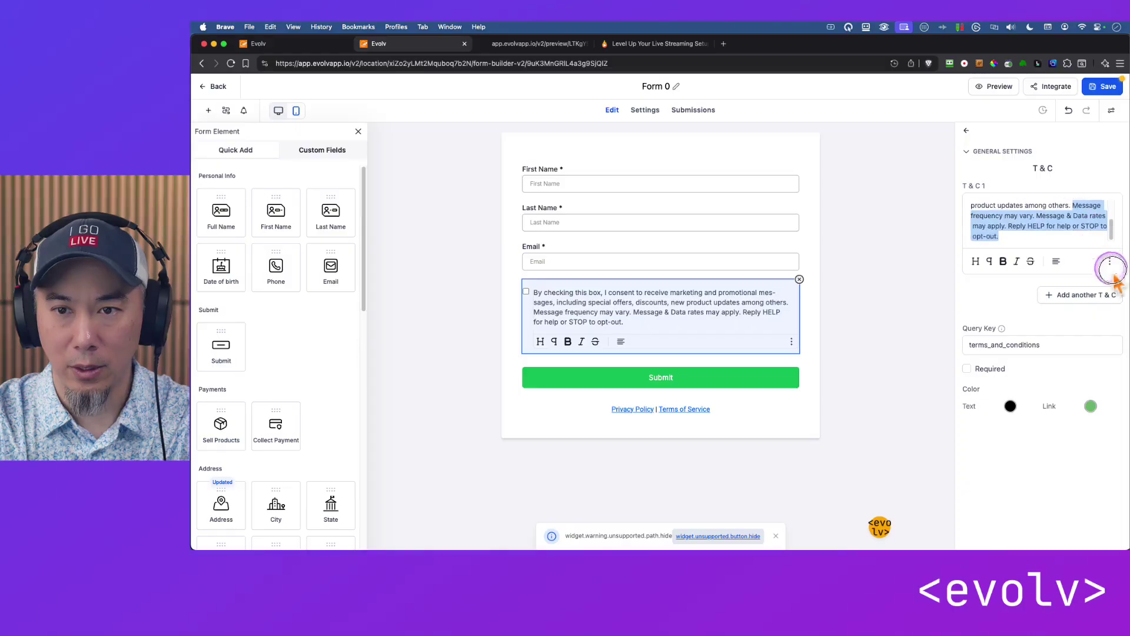
{"action": "key", "text": "BackSpace"}
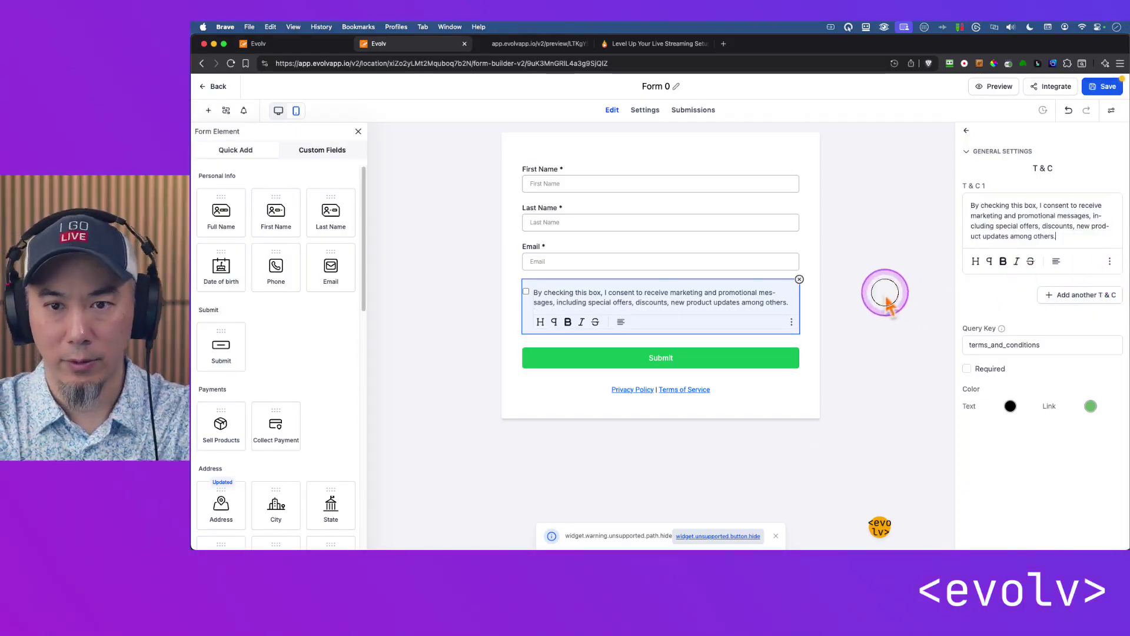
{"action": "left_click", "coordinate": [883, 298]}
{"action": "left_click", "coordinate": [601, 359]}
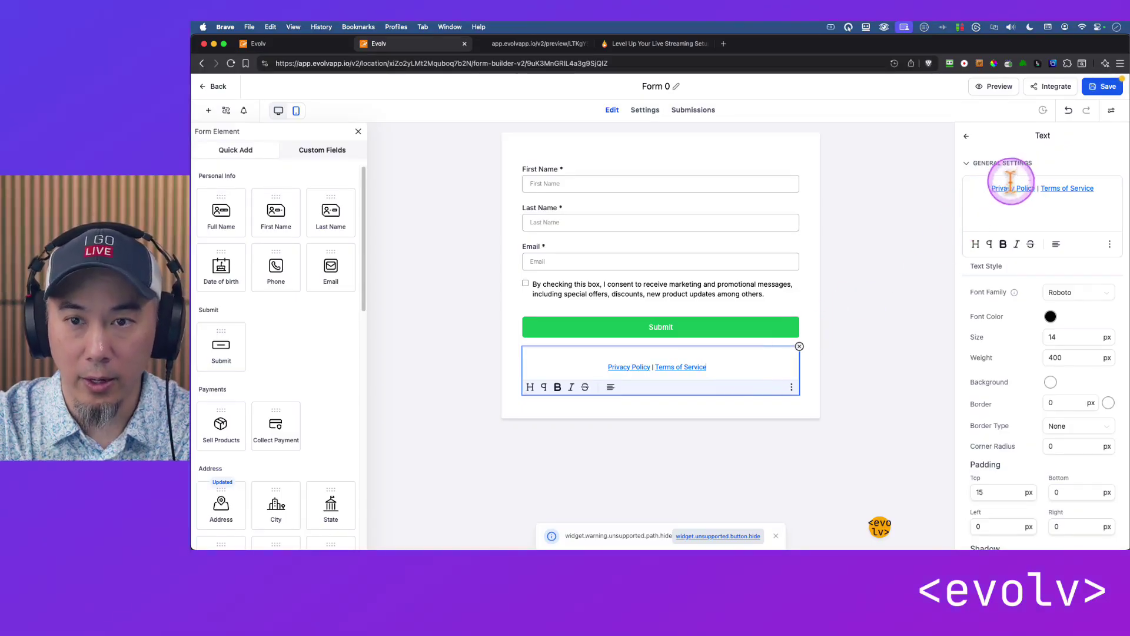
Copy the site's Privacy Policy preview page address from the footer.
{"action": "double_click", "coordinate": [1006, 187]}
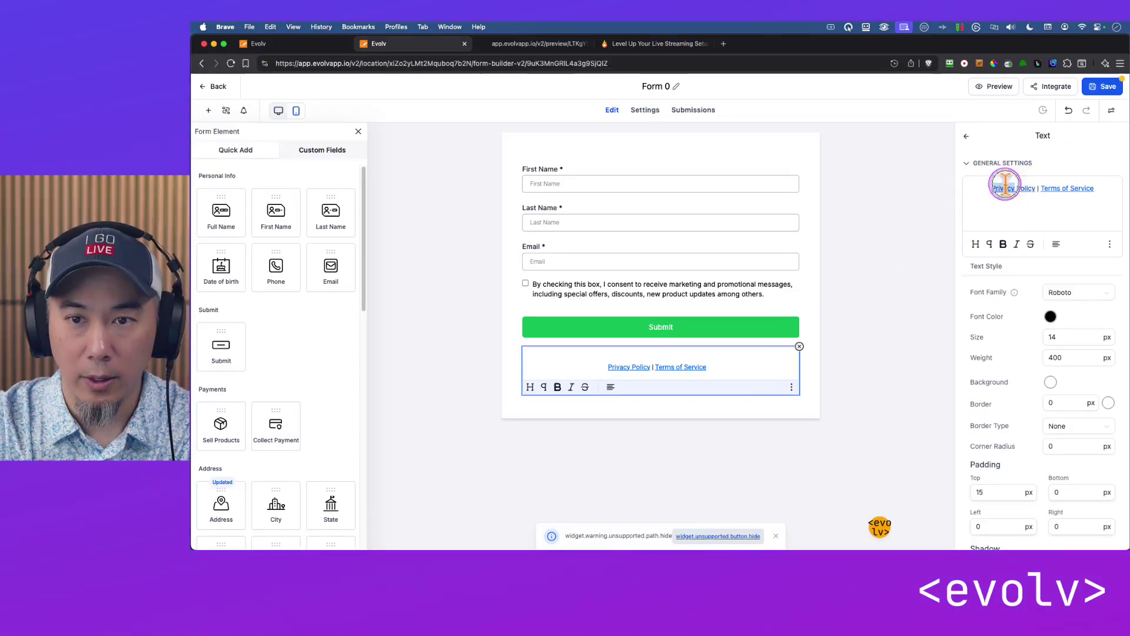
{"action": "left_click", "coordinate": [537, 44]}
{"action": "left_click", "coordinate": [788, 445]}
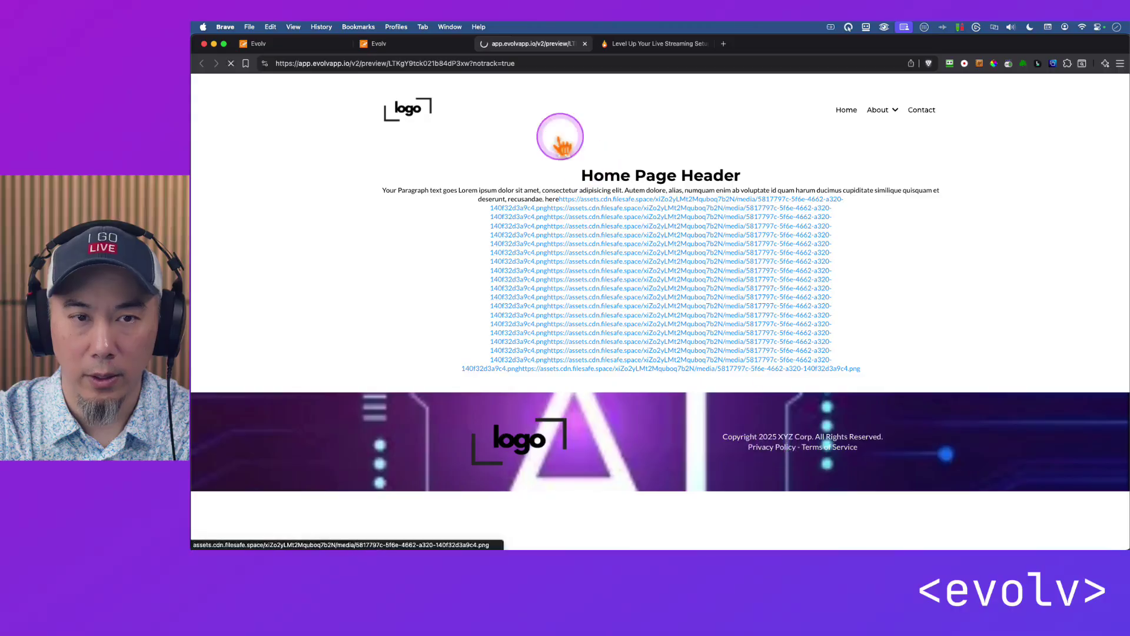
{"action": "left_click", "coordinate": [416, 63]}
{"action": "left_click", "coordinate": [298, 44]}
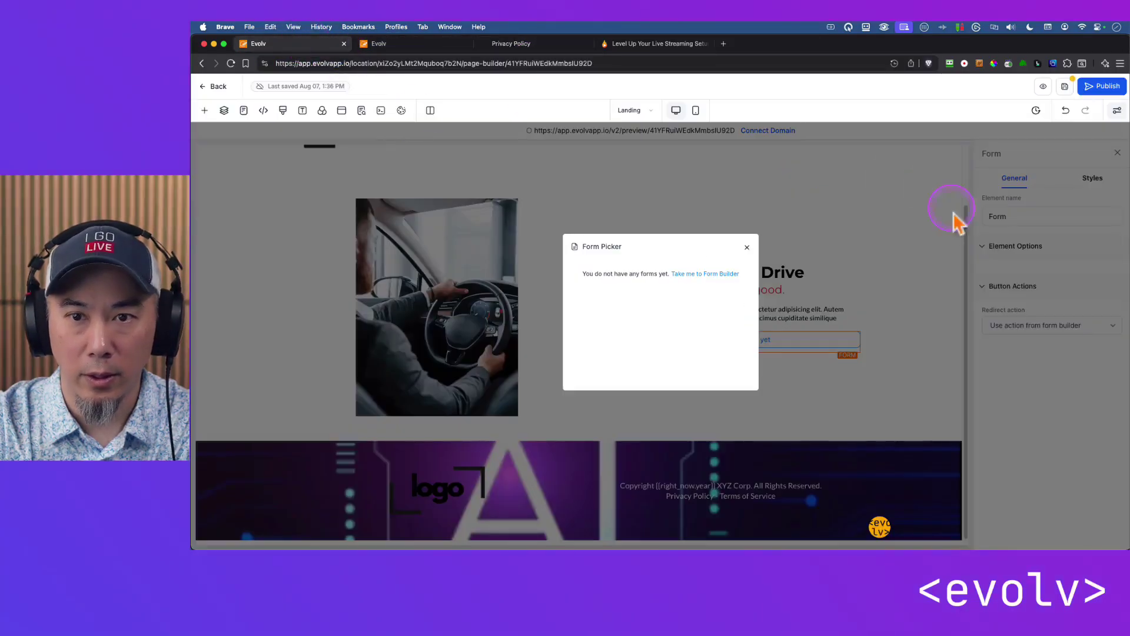
{"action": "left_click", "coordinate": [379, 43]}
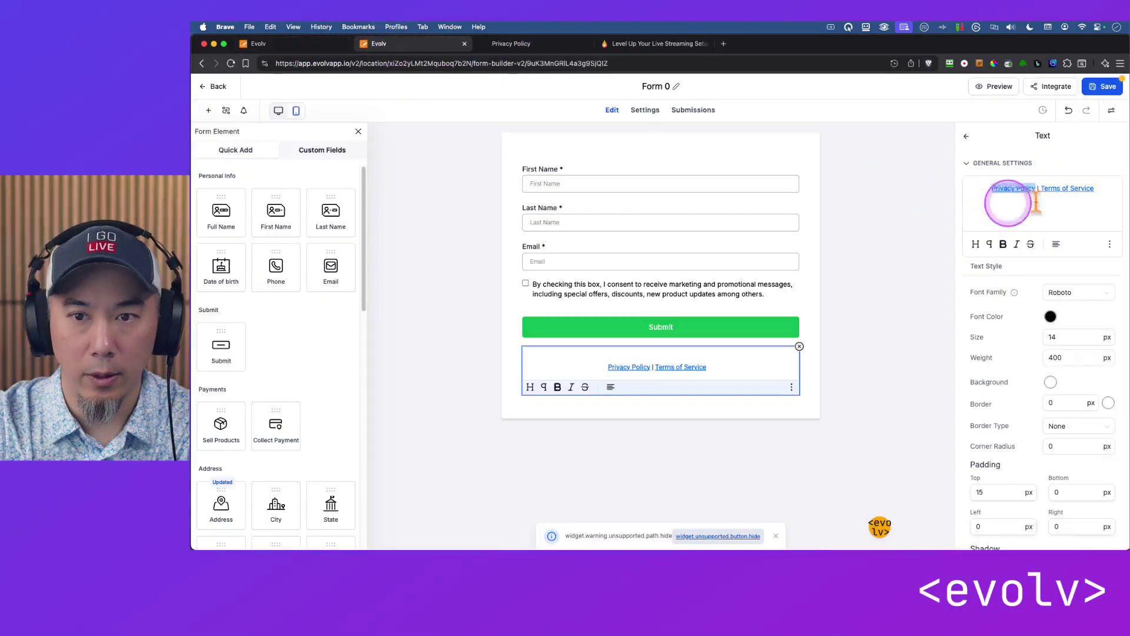
Link the form's 'Privacy Policy' words to the pasted preview URL.
{"action": "double_click", "coordinate": [1009, 188]}
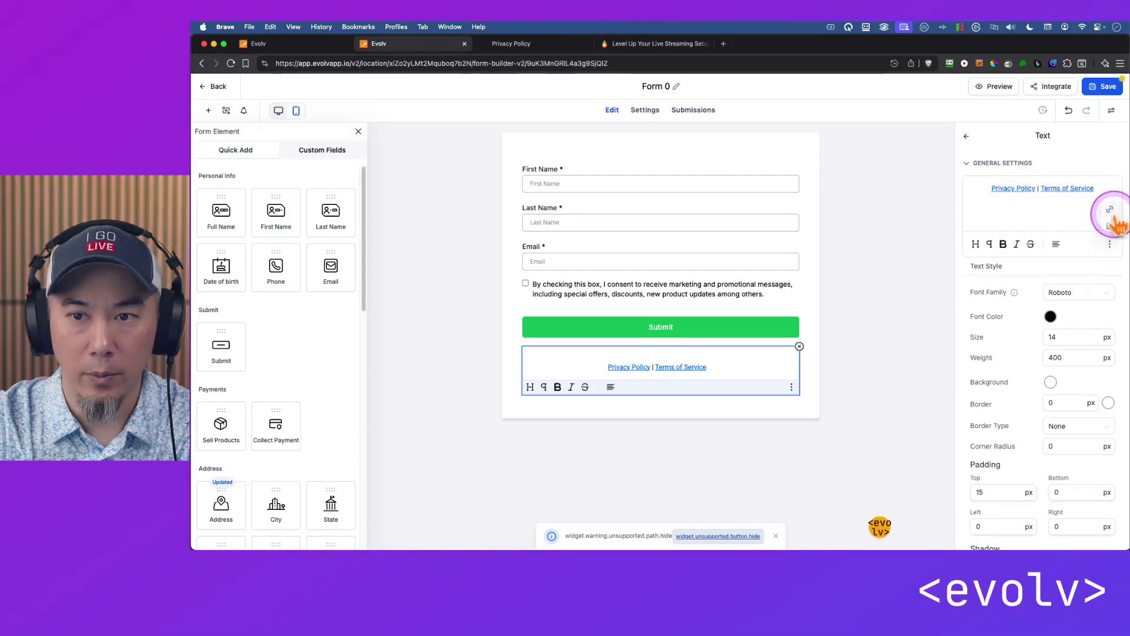
{"action": "left_click", "coordinate": [1110, 209]}
{"action": "left_click", "coordinate": [701, 312]}
{"action": "key", "text": "super+v"}
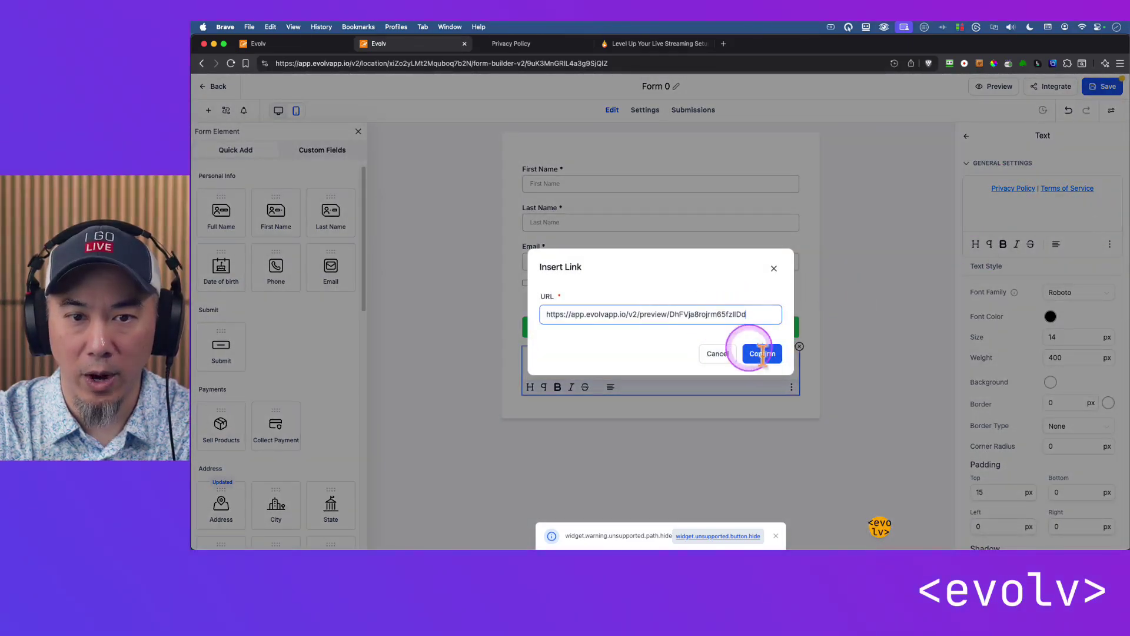
{"action": "left_click", "coordinate": [763, 354]}
Copy the Terms of Service link address from the site preview footer.
{"action": "left_click", "coordinate": [511, 44]}
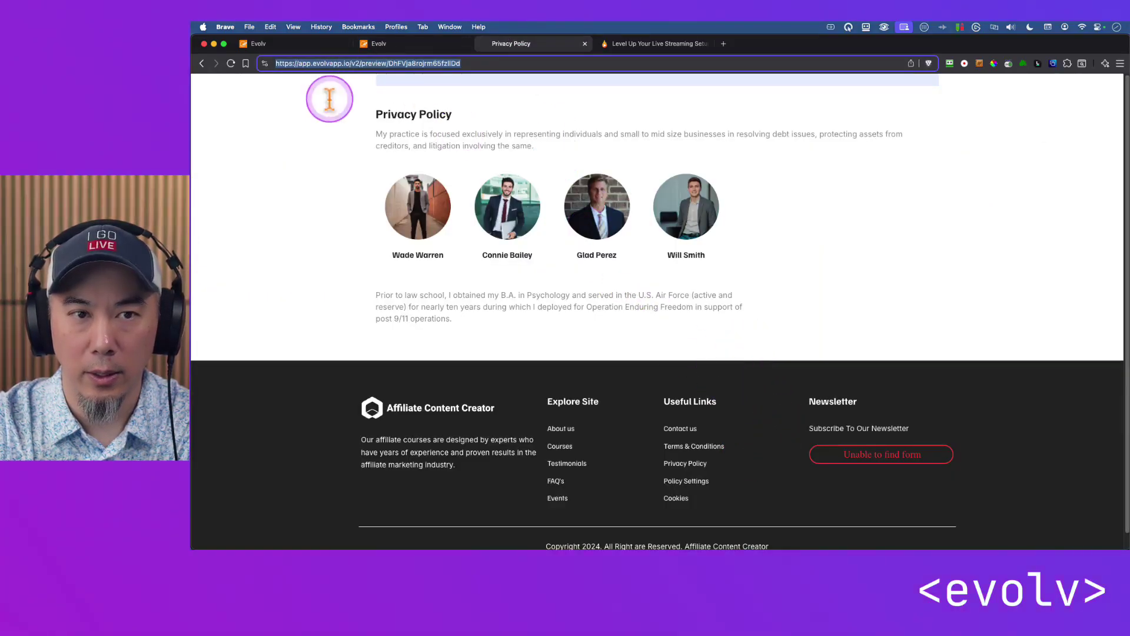
{"action": "left_click", "coordinate": [201, 63]}
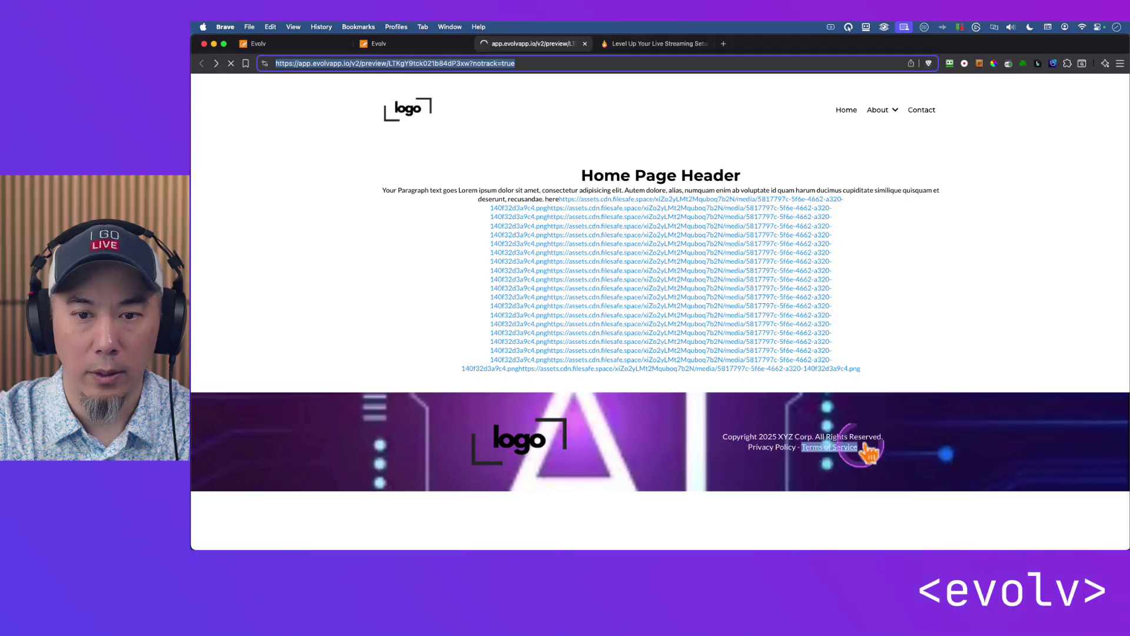
{"action": "right_click", "coordinate": [824, 447]}
{"action": "left_click", "coordinate": [855, 393]}
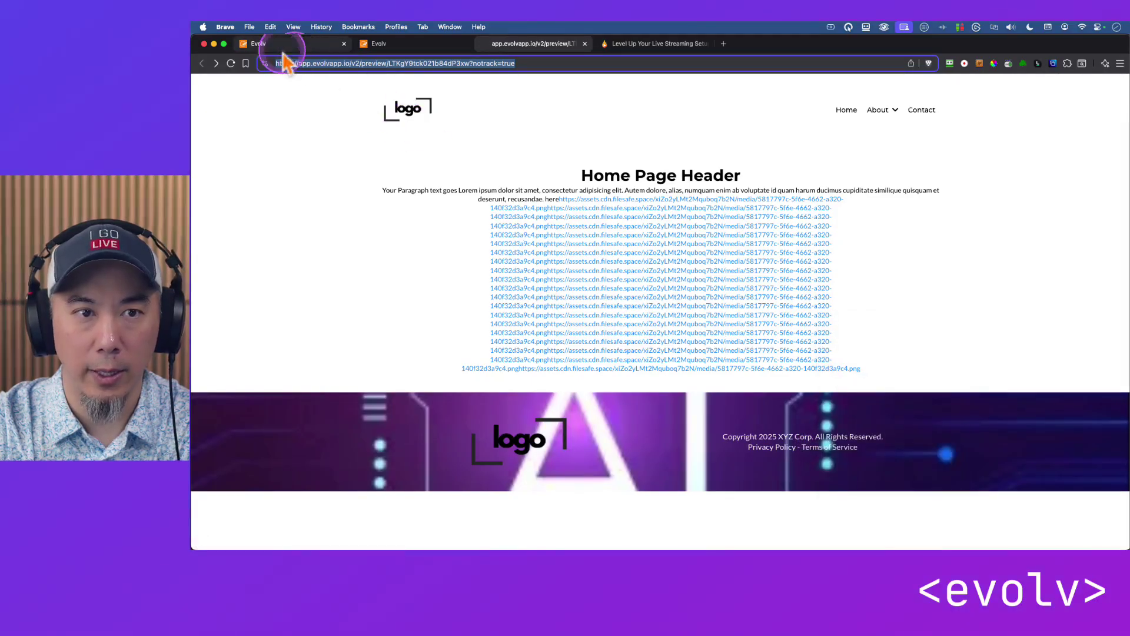
{"action": "left_click", "coordinate": [259, 43]}
Link the 'Terms of Service' text to the copied terms page address.
{"action": "left_click", "coordinate": [430, 44]}
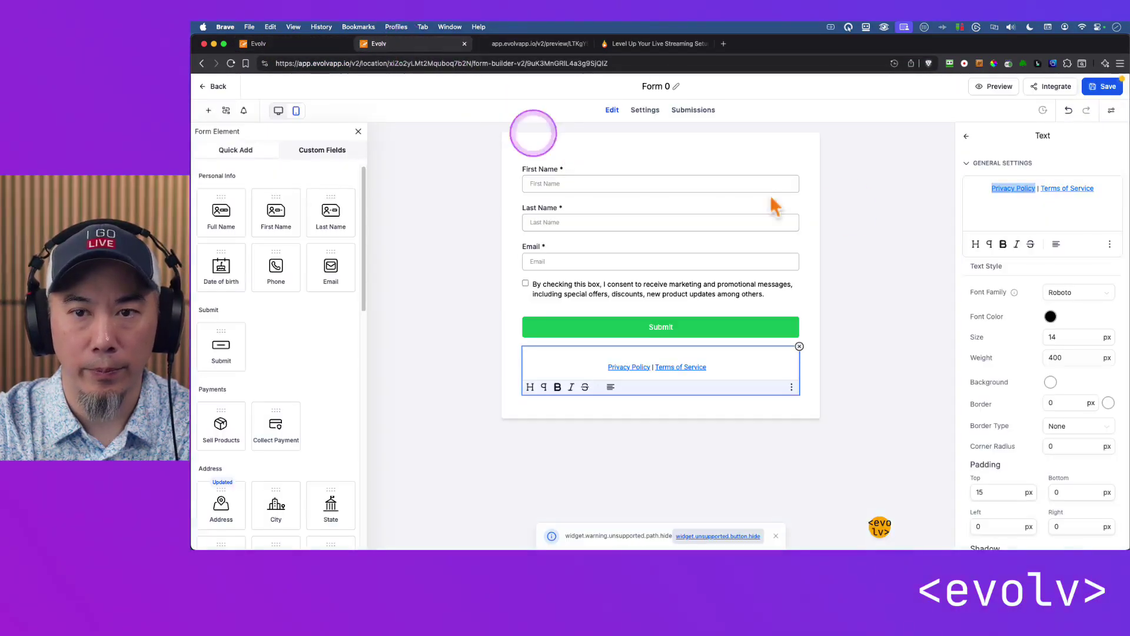
{"action": "left_click", "coordinate": [1054, 189]}
{"action": "triple_click", "coordinate": [1055, 189]}
{"action": "left_click_drag", "start_coordinate": [1094, 189], "coordinate": [1064, 189]}
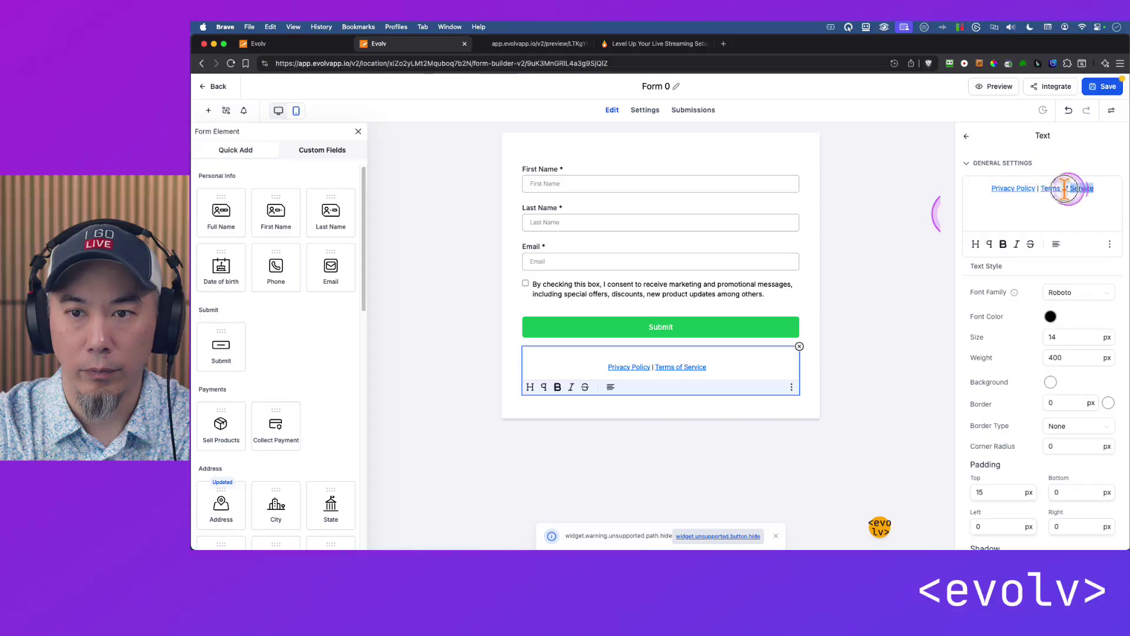
{"action": "left_click", "coordinate": [1110, 244]}
{"action": "left_click", "coordinate": [1089, 215]}
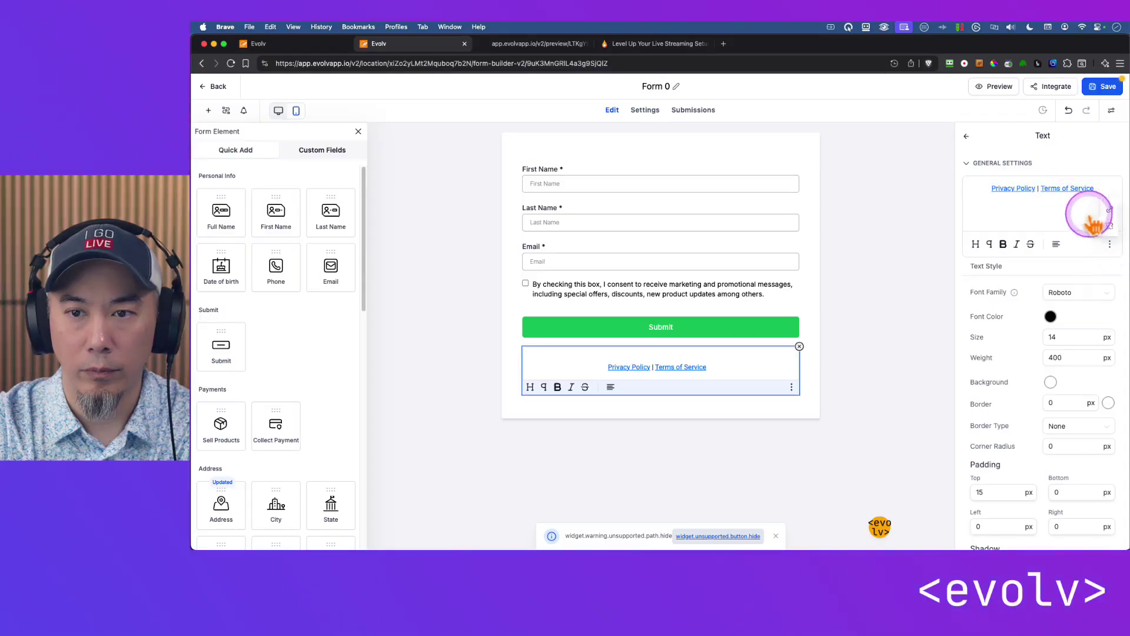
{"action": "left_click", "coordinate": [1107, 210]}
{"action": "left_click", "coordinate": [748, 314]}
{"action": "key", "text": "ctrl+a"}
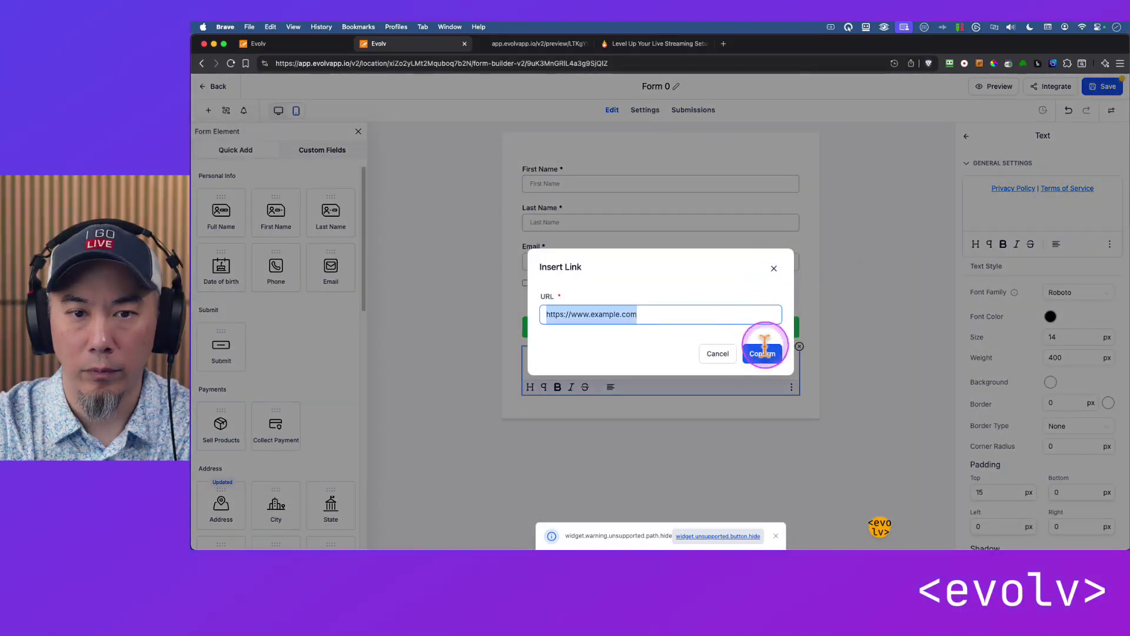
{"action": "key", "text": "ctrl+v"}
{"action": "left_click", "coordinate": [766, 354]}
Save the form under the title 'Webinar Registration'.
{"action": "left_click", "coordinate": [880, 294]}
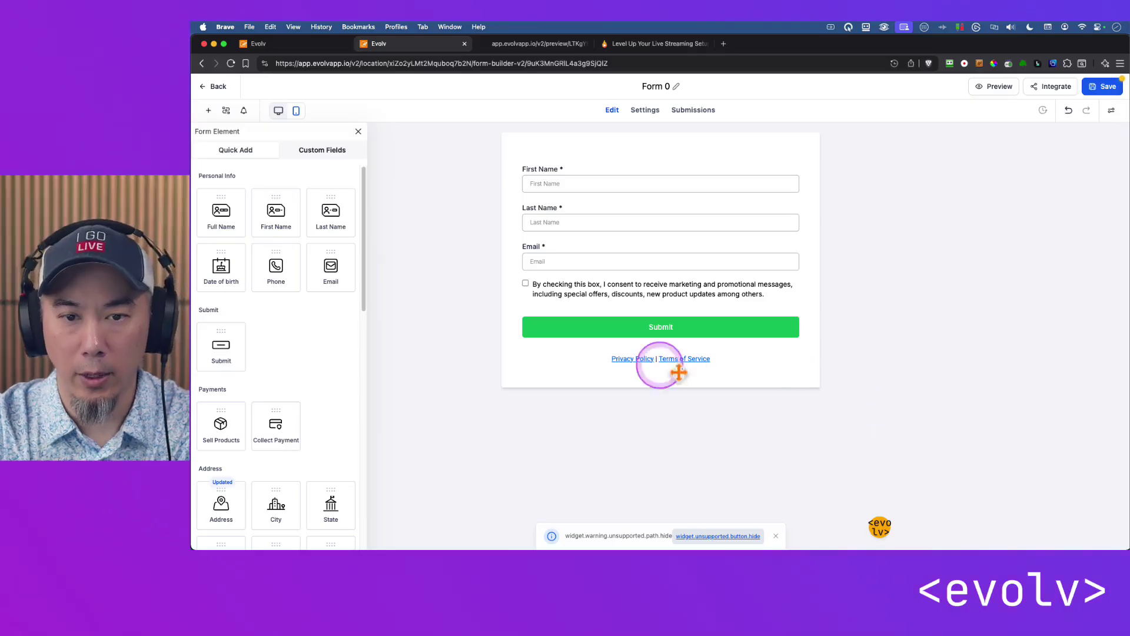
{"action": "left_click", "coordinate": [1104, 87]}
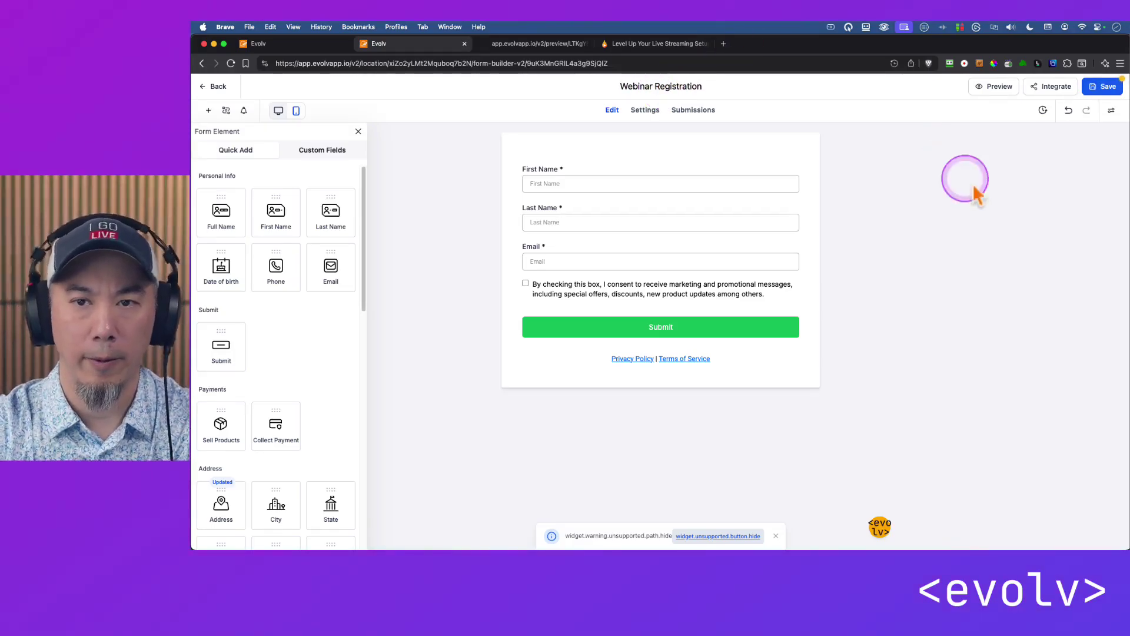
{"action": "left_click", "coordinate": [1103, 87]}
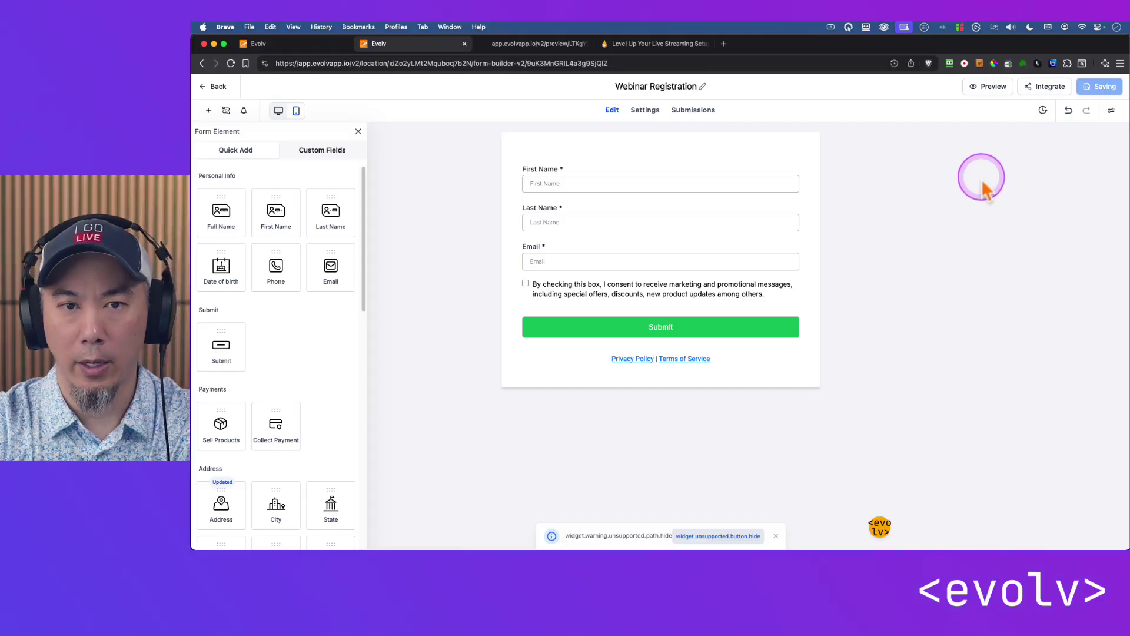
Remove the empty form element from the landing page section.
{"action": "left_click", "coordinate": [274, 43]}
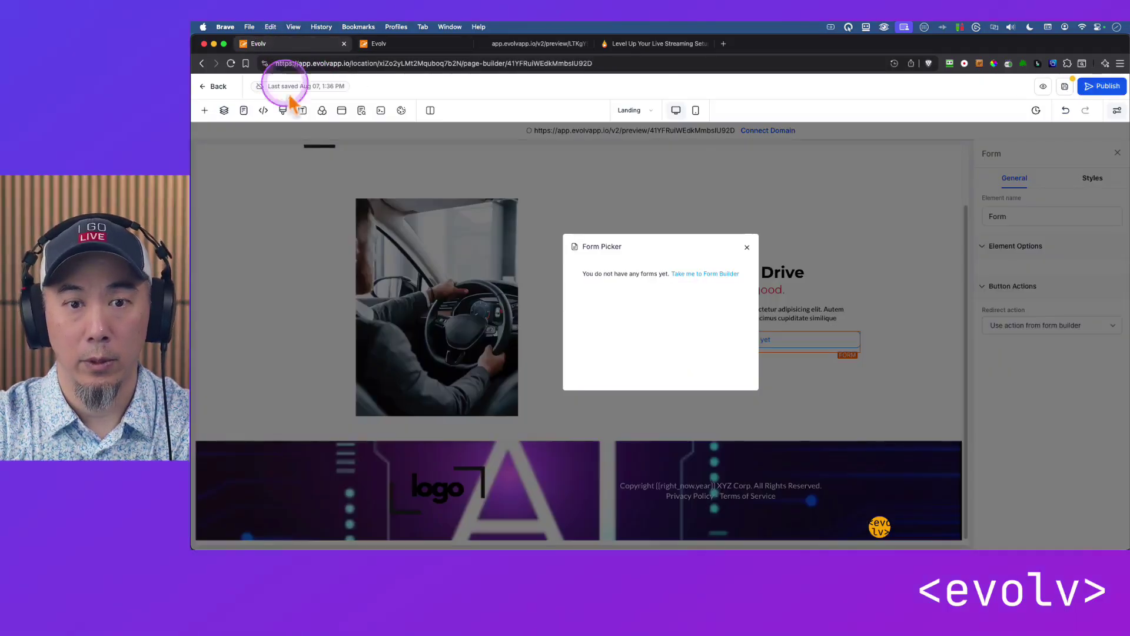
{"action": "left_click", "coordinate": [747, 247]}
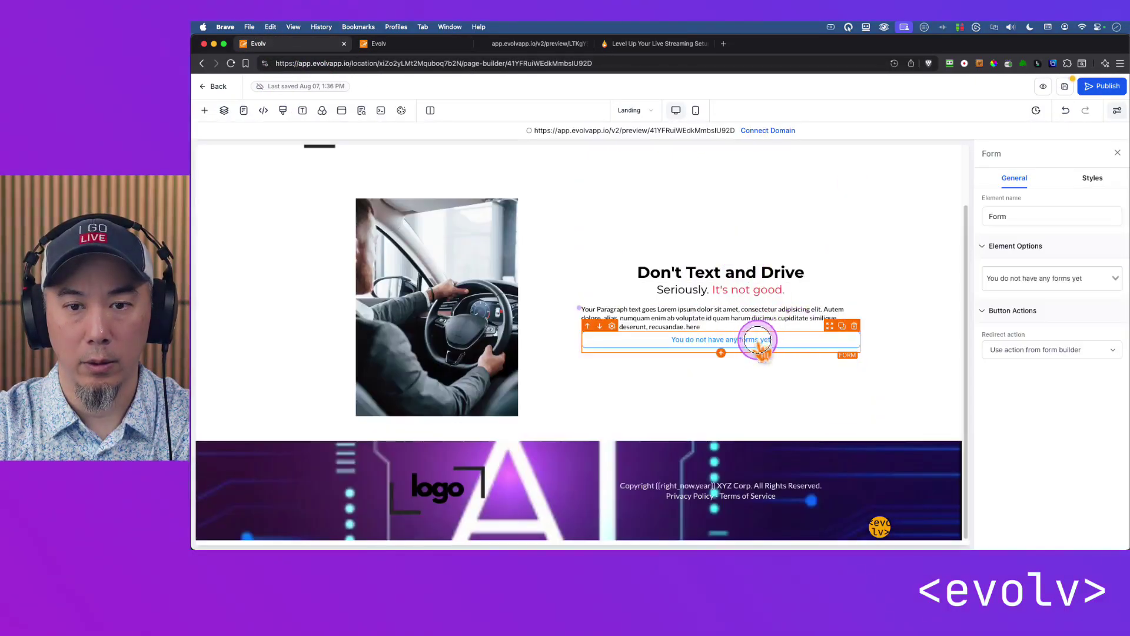
{"action": "left_click", "coordinate": [1046, 279]}
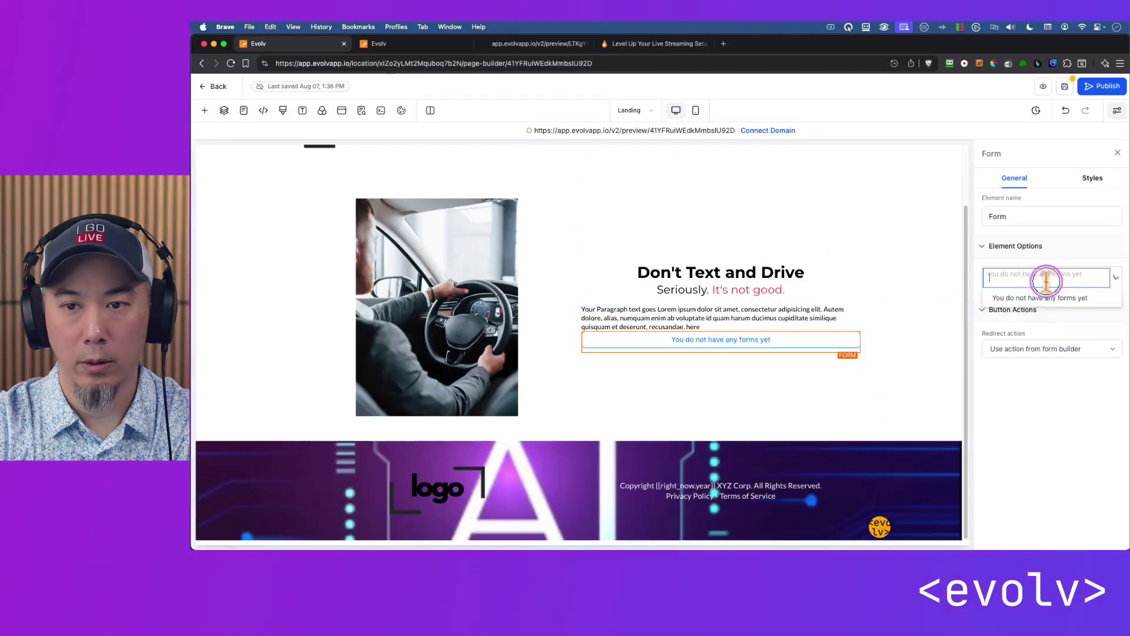
{"action": "left_click", "coordinate": [900, 347]}
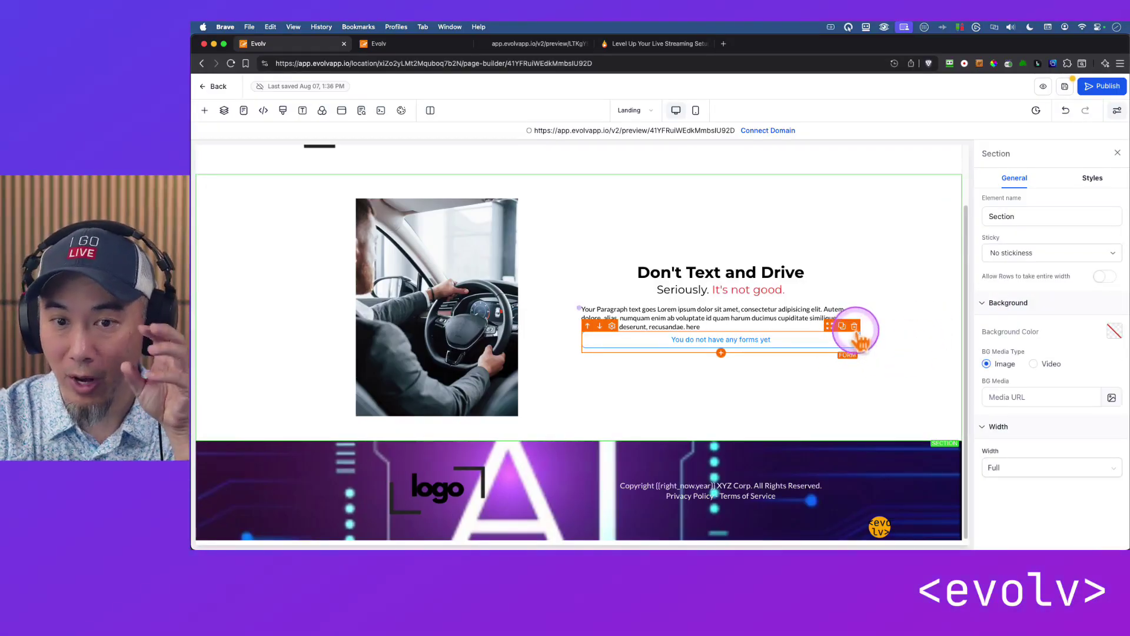
{"action": "left_click", "coordinate": [854, 326]}
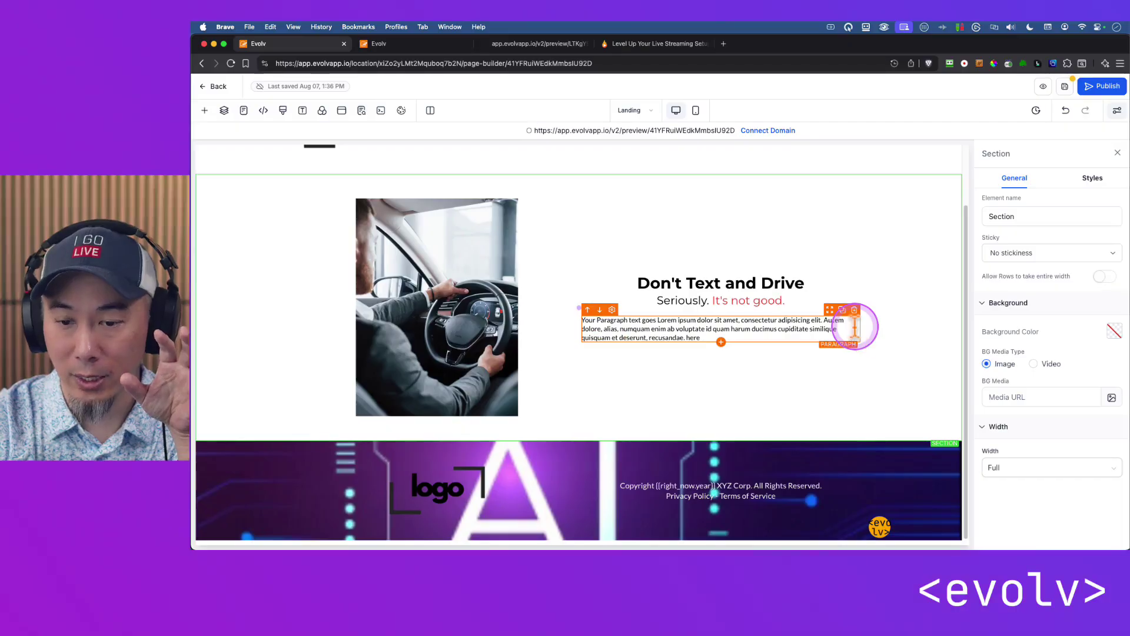
Add a Form element using Webinar Registration and save the landing page.
{"action": "left_click", "coordinate": [721, 343]}
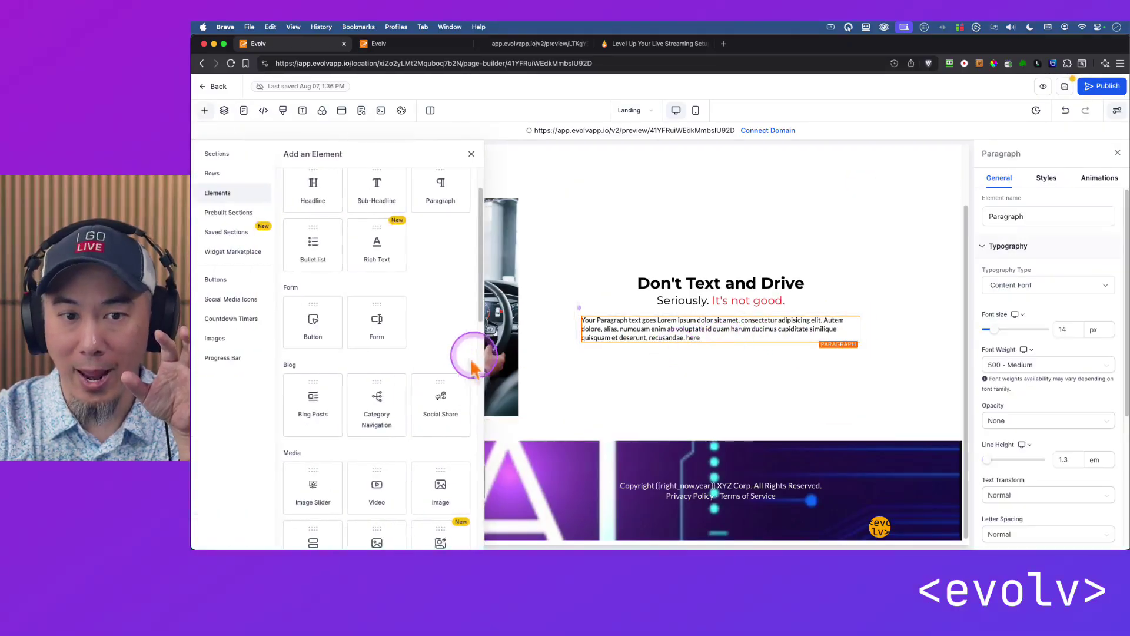
{"action": "left_click", "coordinate": [374, 327]}
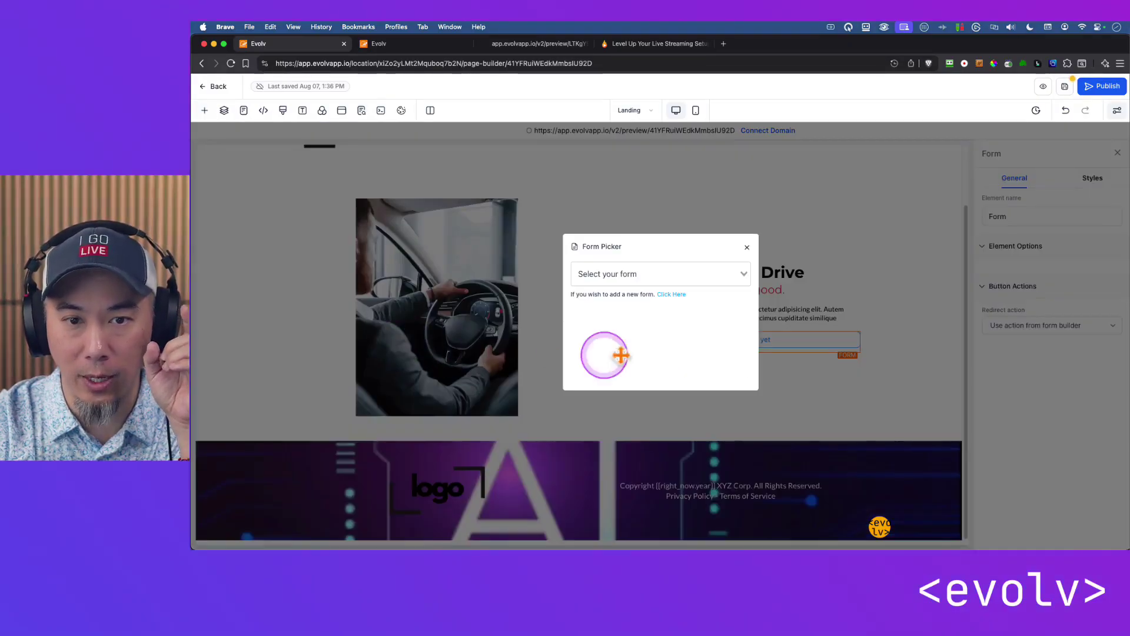
{"action": "left_click", "coordinate": [610, 272]}
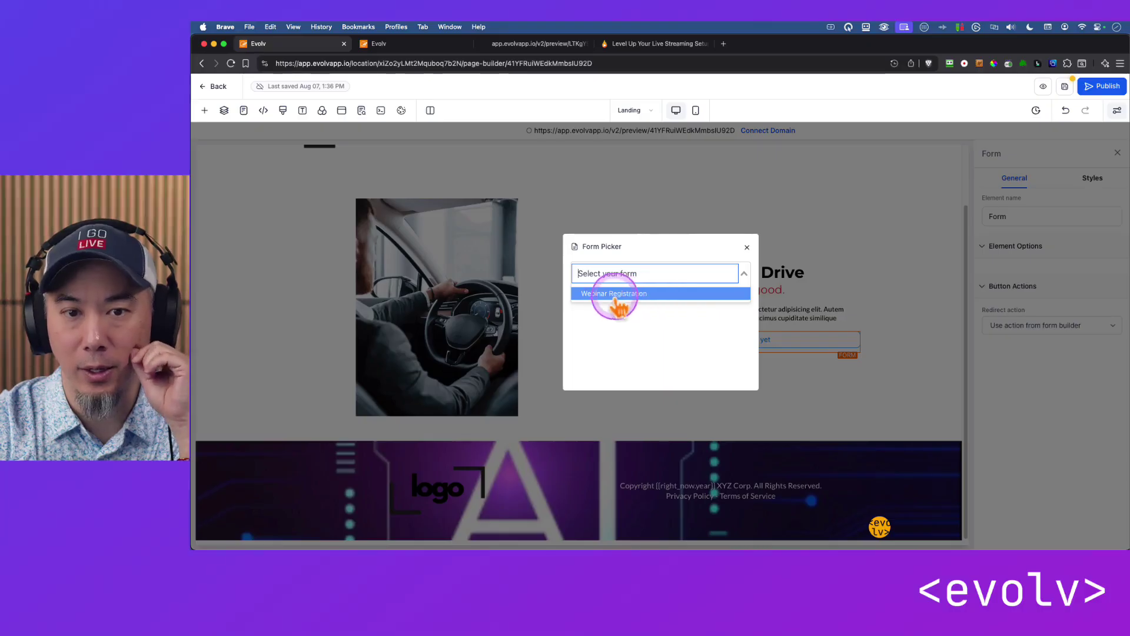
{"action": "left_click", "coordinate": [611, 293]}
{"action": "scroll", "coordinate": [892, 353], "scroll_direction": "down", "scroll_amount": 1}
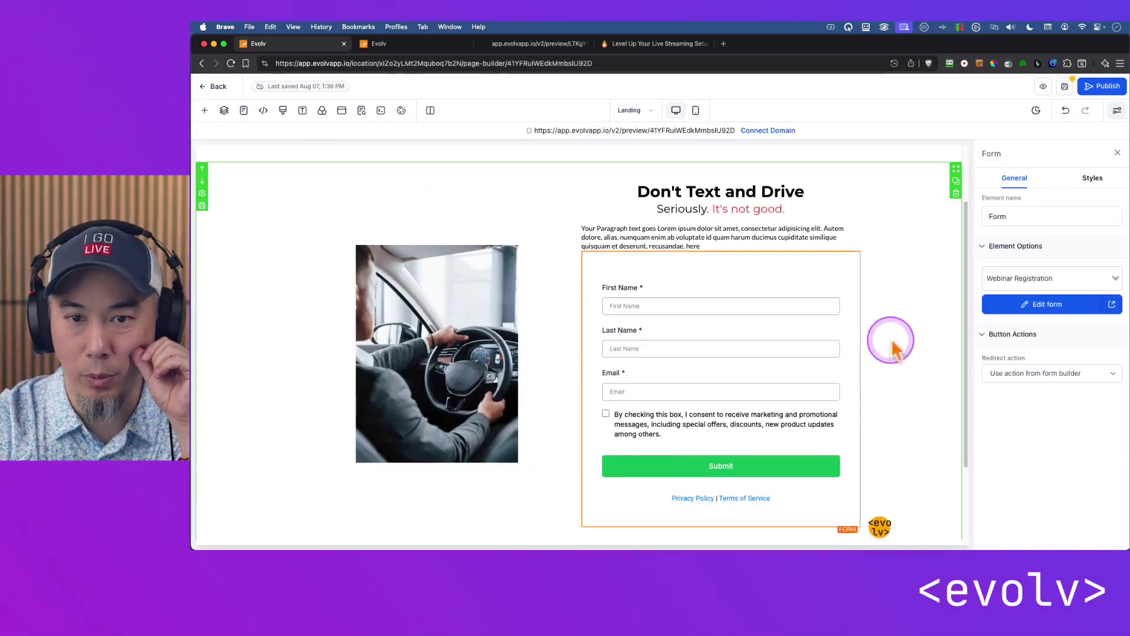
{"action": "left_click", "coordinate": [908, 391]}
{"action": "scroll", "coordinate": [910, 394], "scroll_direction": "down", "scroll_amount": 4}
{"action": "scroll", "coordinate": [911, 405], "scroll_direction": "up", "scroll_amount": 3}
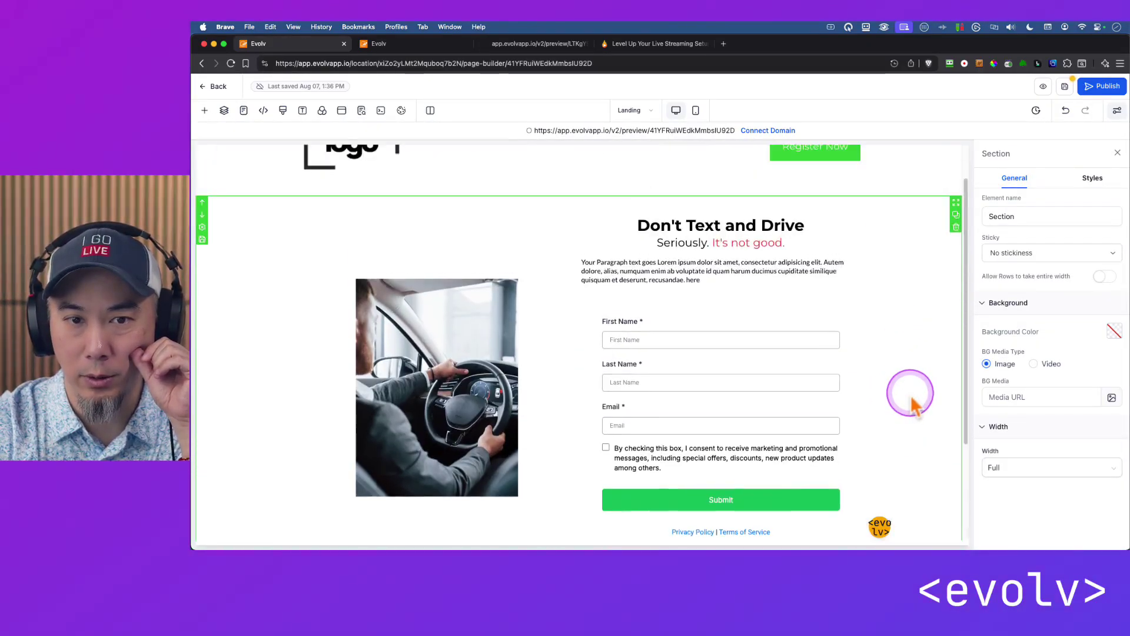
{"action": "left_click", "coordinate": [1064, 86]}
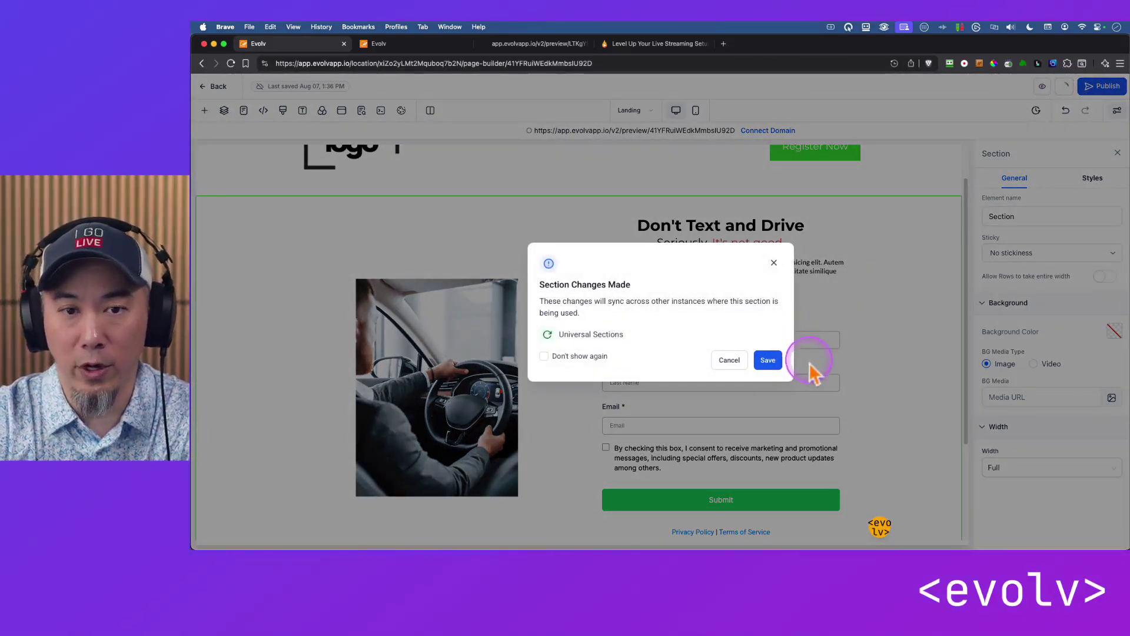
Confirm the section save and change the page's SEO title from 'About Me' to 'Webinar Registration'.
{"action": "left_click", "coordinate": [768, 360]}
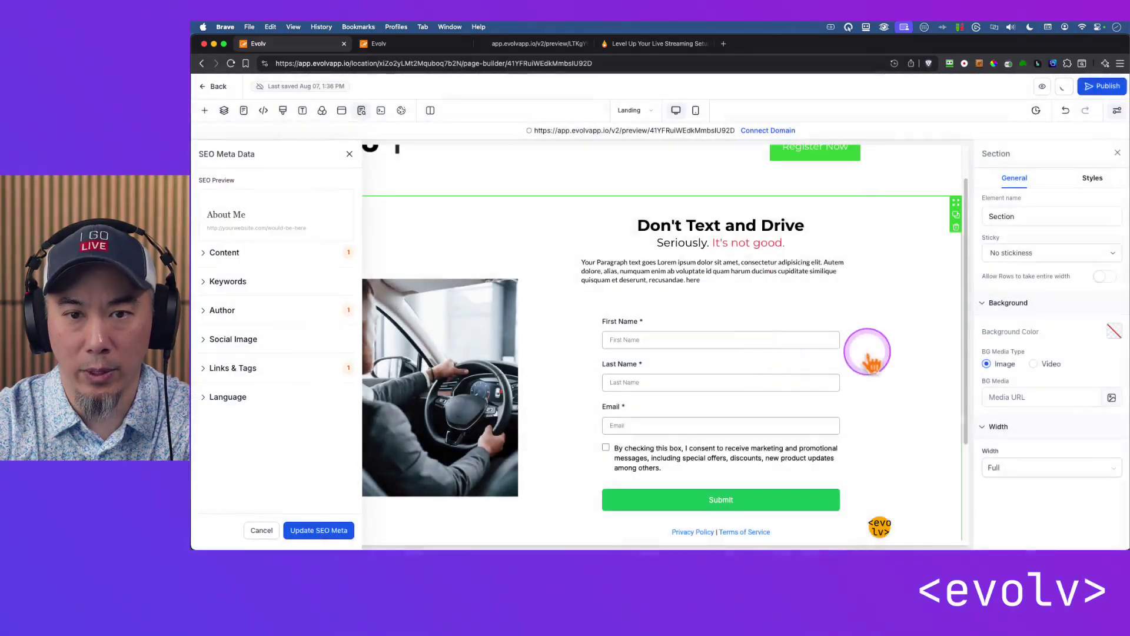
{"action": "left_click", "coordinate": [224, 259]}
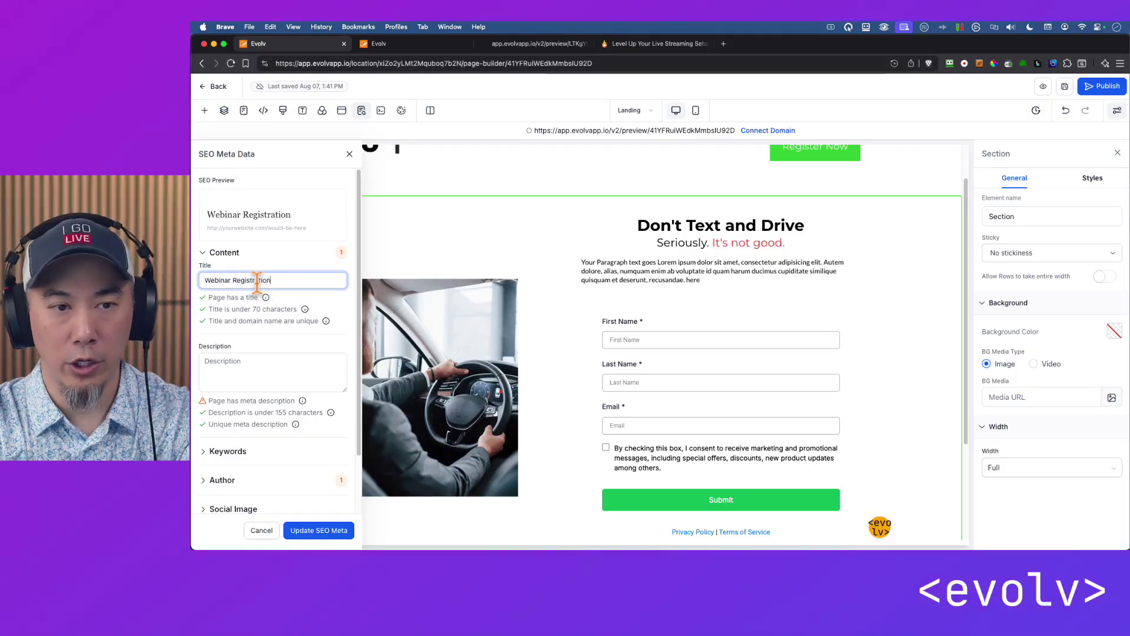
{"action": "left_click", "coordinate": [262, 372]}
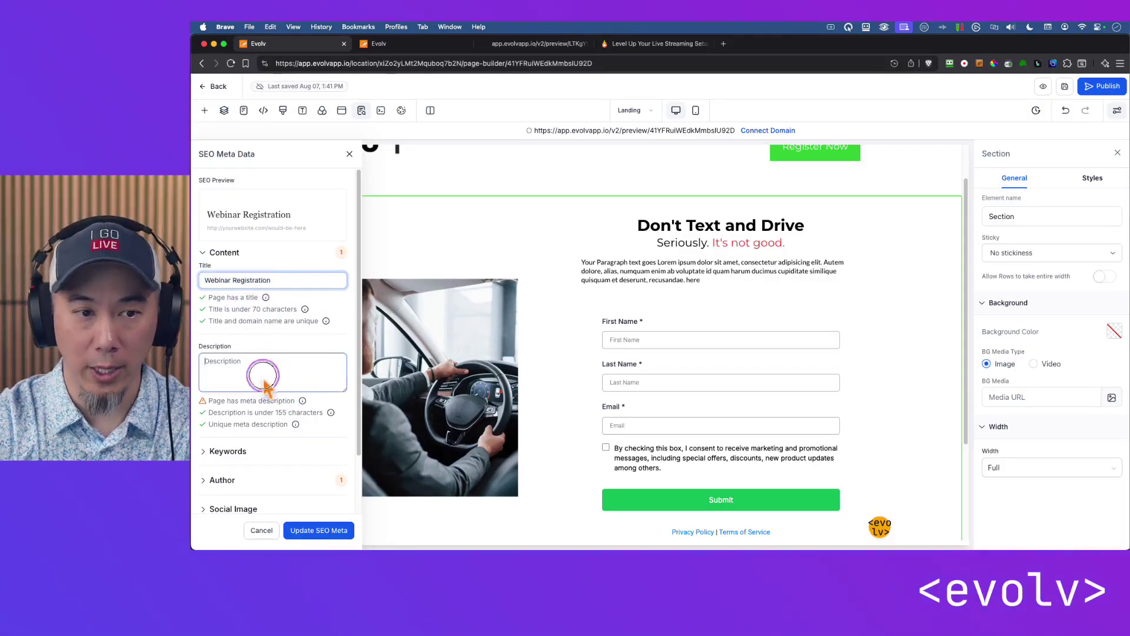
{"action": "type", "text": "Webinar Registration"}
{"action": "left_click", "coordinate": [333, 530]}
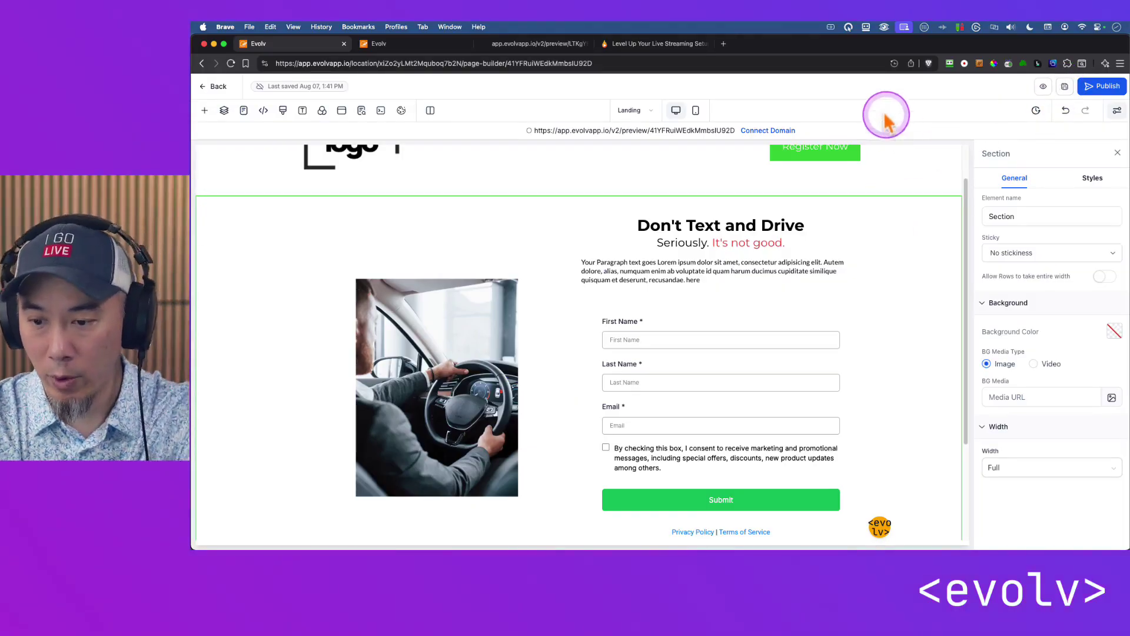
Scroll through the live landing page preview with its embedded form, then return to the form builder.
{"action": "left_click", "coordinate": [579, 131]}
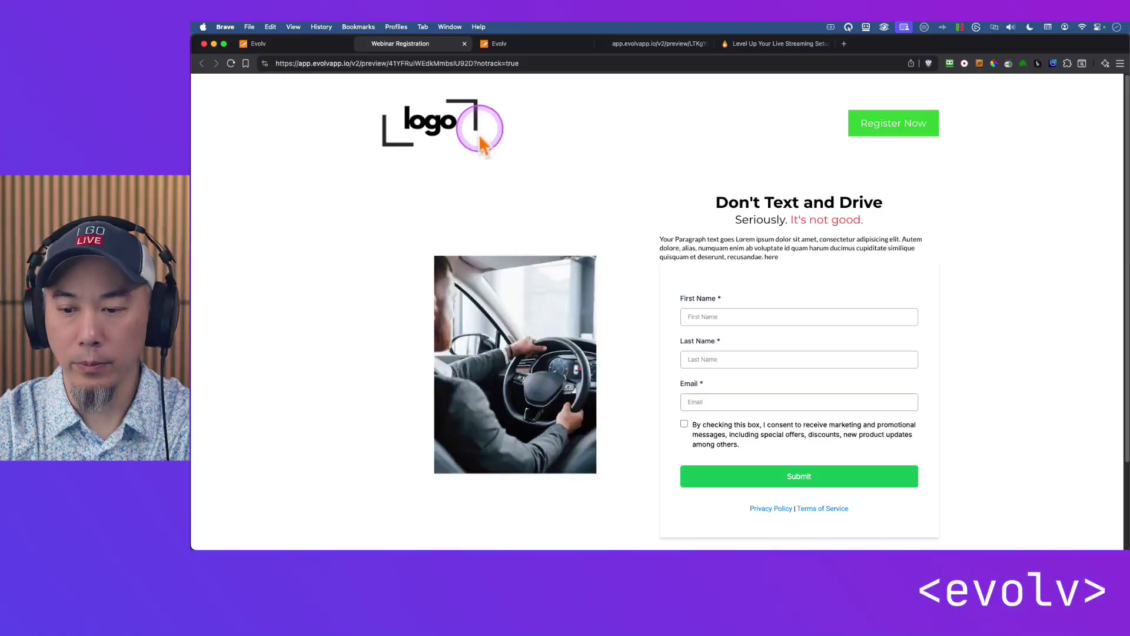
{"action": "scroll", "coordinate": [989, 339], "scroll_direction": "down", "scroll_amount": 3}
{"action": "scroll", "coordinate": [1001, 335], "scroll_direction": "up", "scroll_amount": 3}
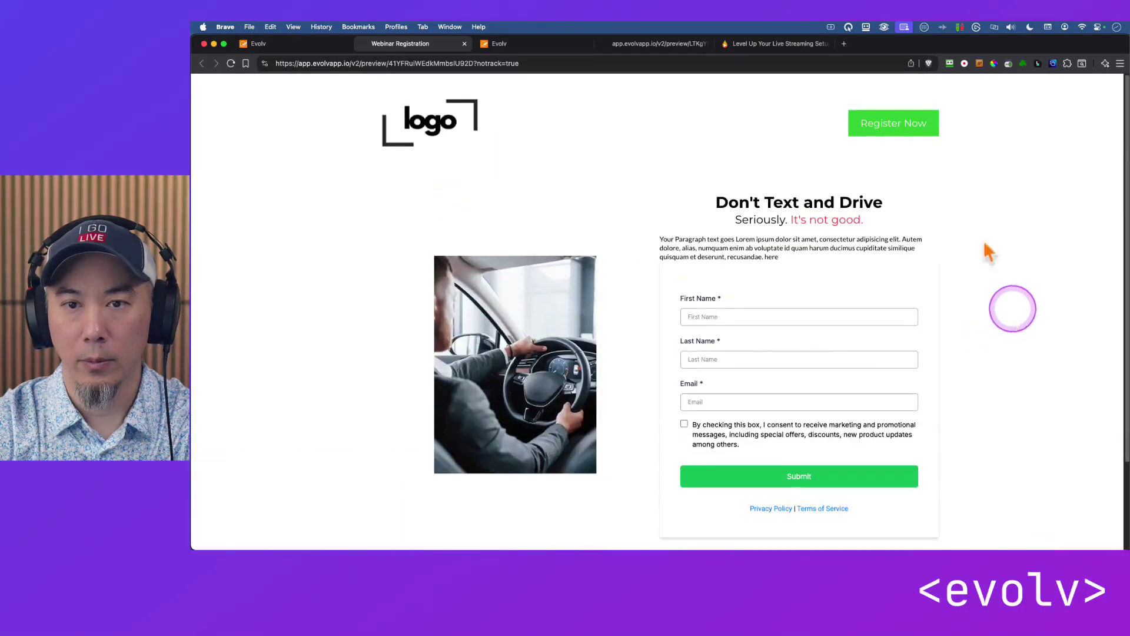
{"action": "left_click", "coordinate": [895, 134]}
{"action": "left_click_drag", "start_coordinate": [1008, 425], "coordinate": [684, 191]}
{"action": "left_click", "coordinate": [966, 391]}
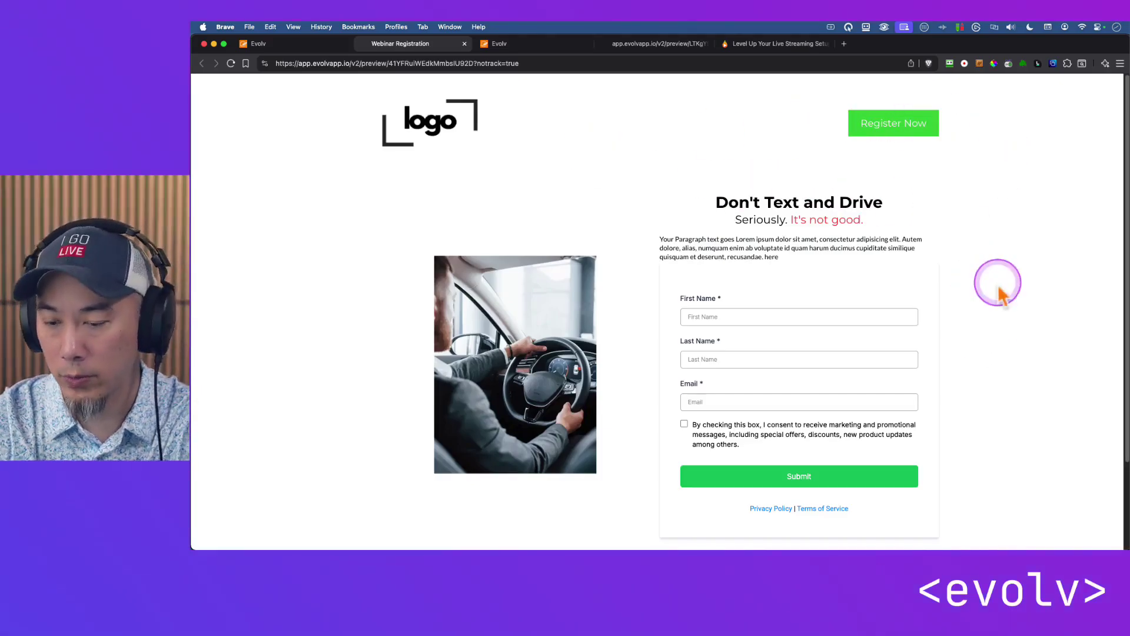
{"action": "scroll", "coordinate": [995, 318], "scroll_direction": "down", "scroll_amount": 3}
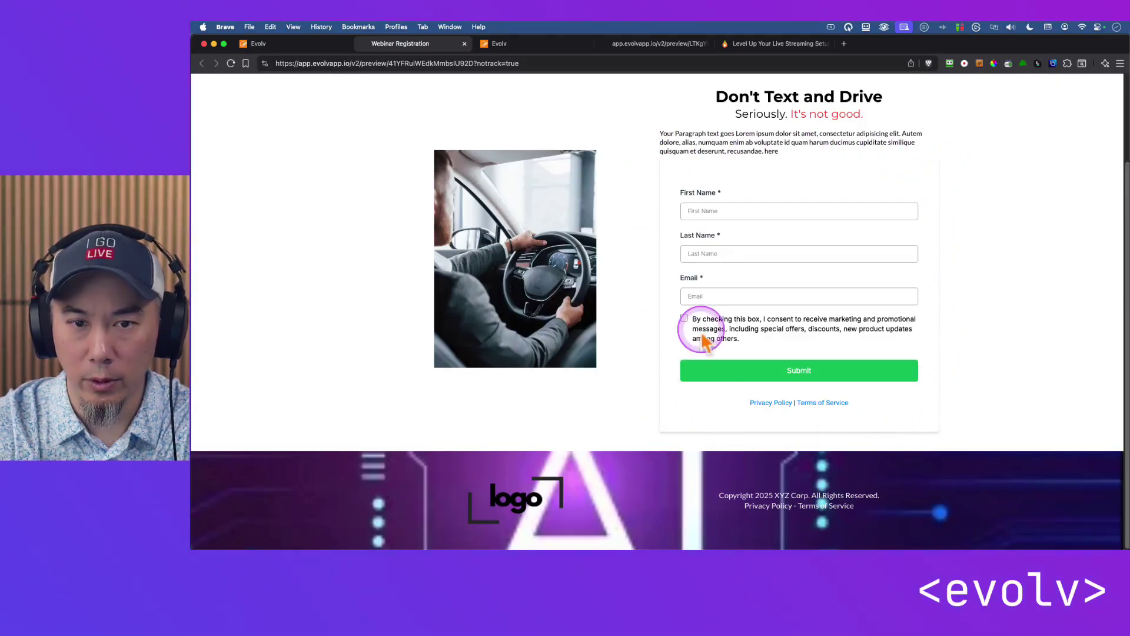
{"action": "left_click", "coordinate": [501, 45]}
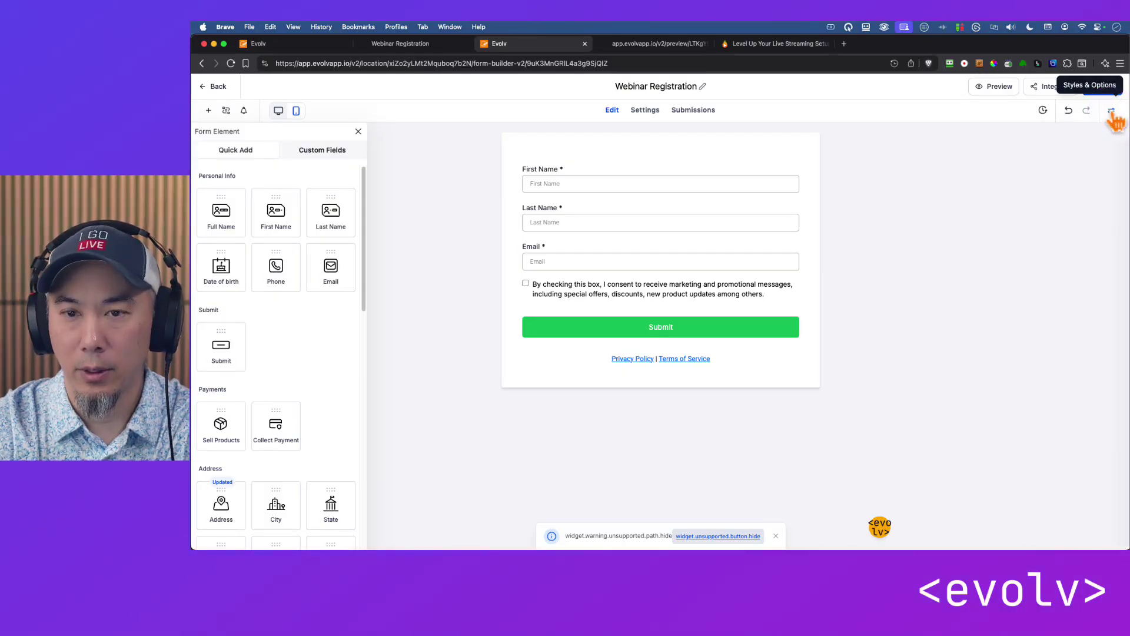
Make the form's background colour fully transparent.
{"action": "left_click", "coordinate": [1111, 112]}
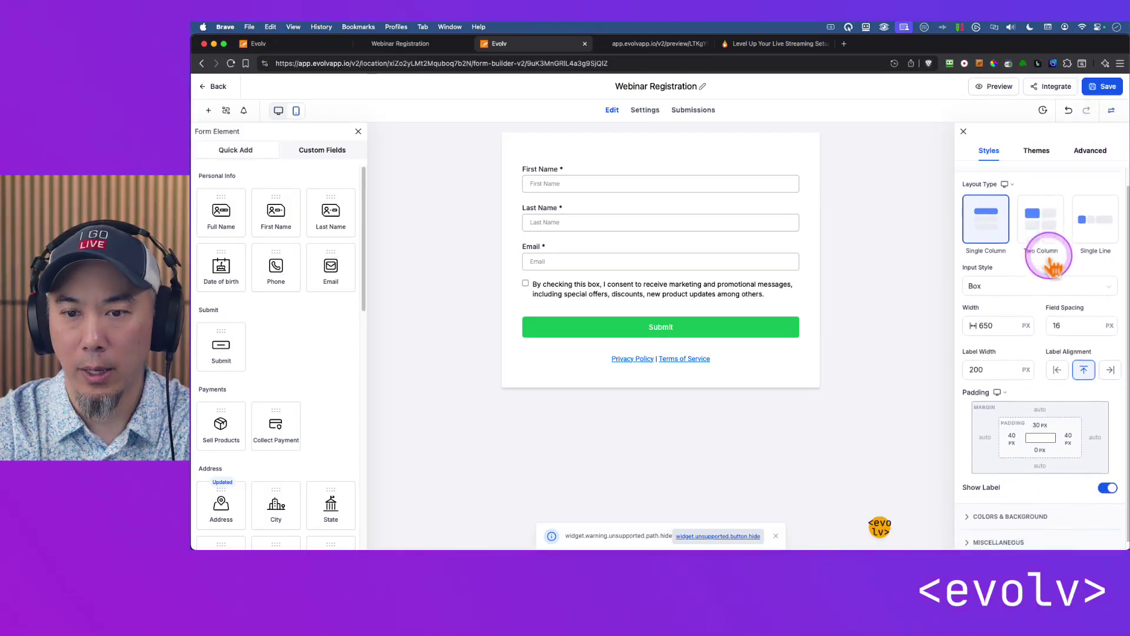
{"action": "scroll", "coordinate": [1030, 382], "scroll_direction": "down", "scroll_amount": 2}
{"action": "left_click", "coordinate": [1017, 483]}
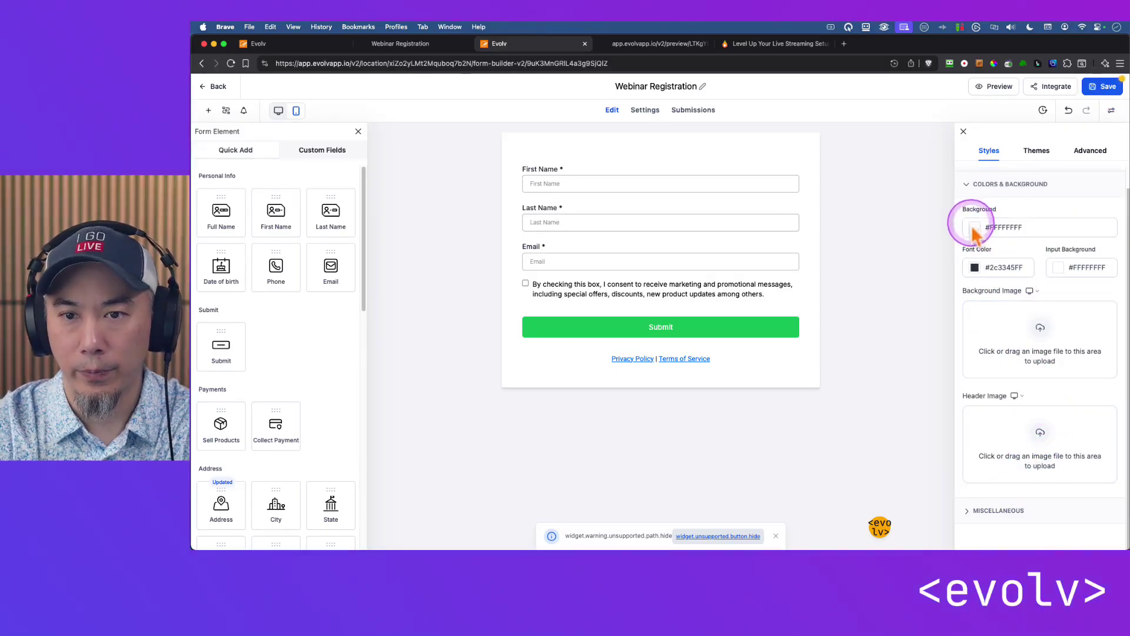
{"action": "left_click", "coordinate": [973, 230]}
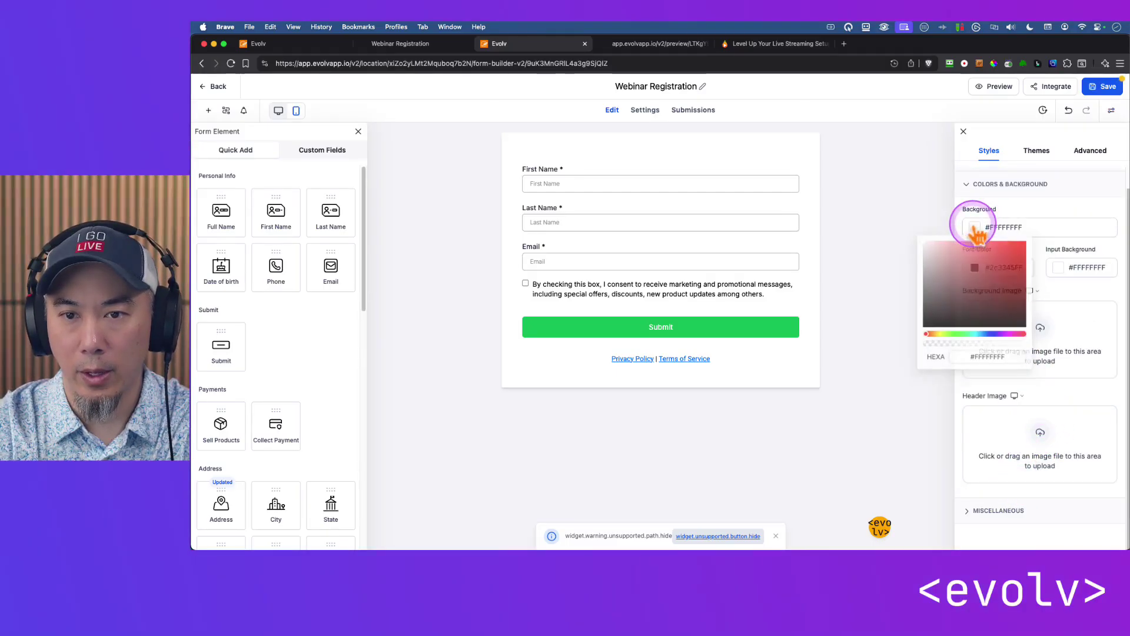
{"action": "left_click", "coordinate": [956, 359]}
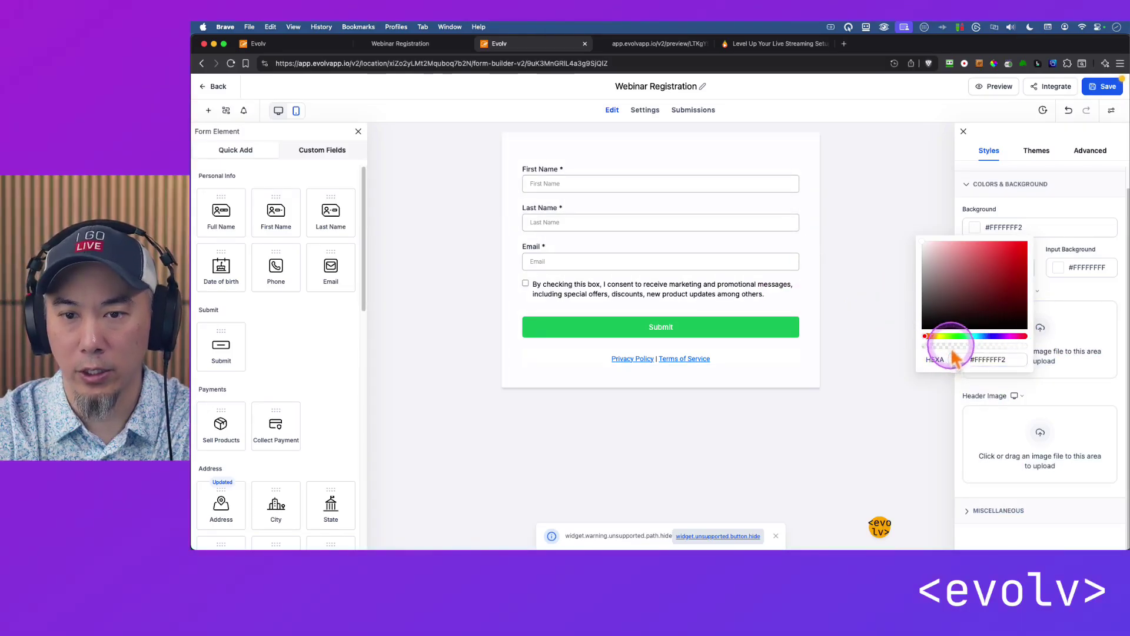
{"action": "left_click_drag", "start_coordinate": [955, 358], "coordinate": [922, 356]}
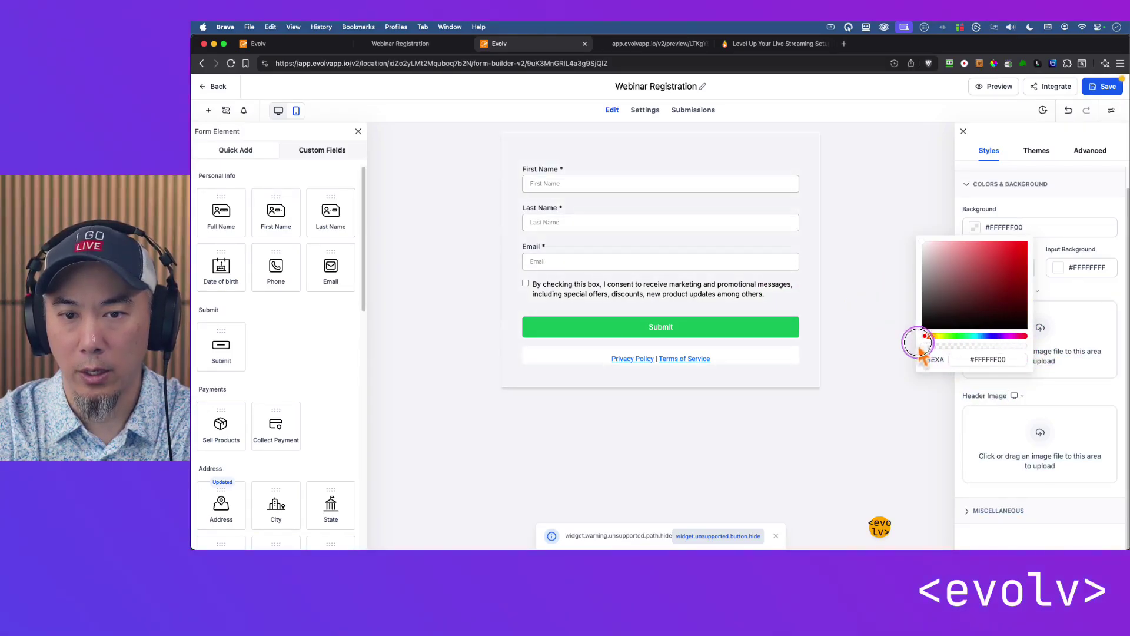
{"action": "left_click", "coordinate": [887, 231]}
Set the form's border width to 0 and adjust its border colour.
{"action": "scroll", "coordinate": [1068, 292], "scroll_direction": "up", "scroll_amount": 1}
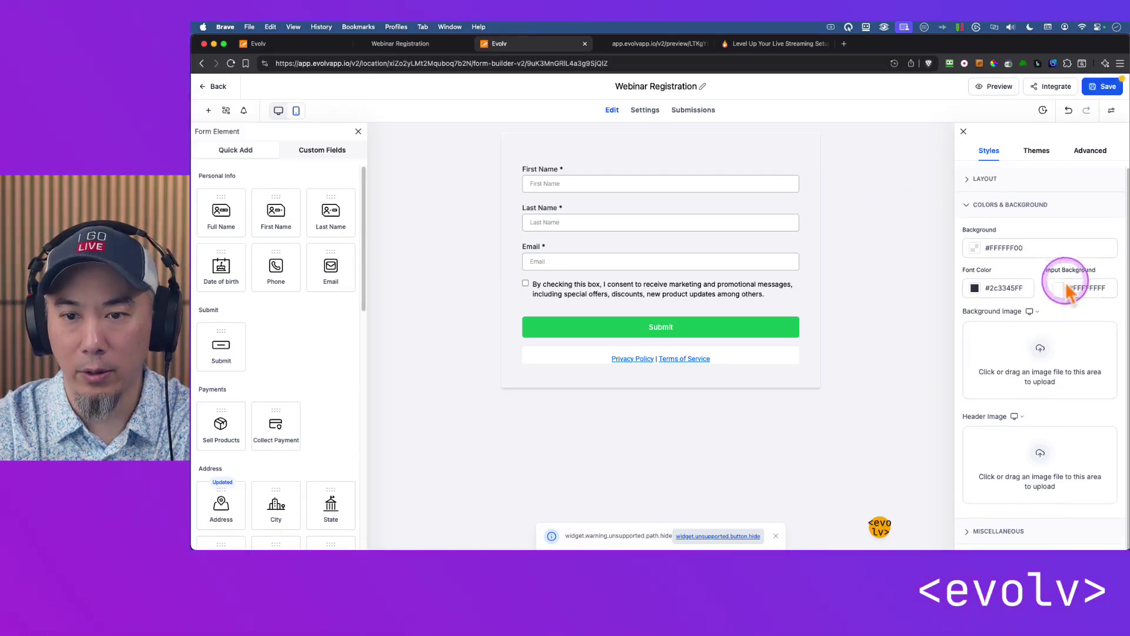
{"action": "left_click", "coordinate": [1090, 150]}
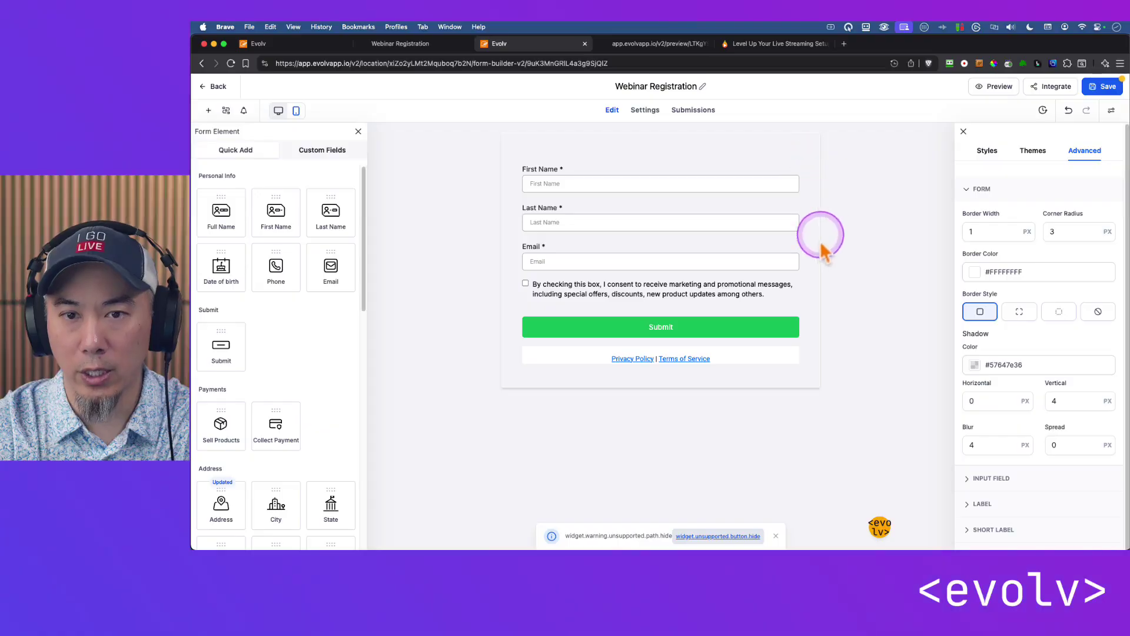
{"action": "left_click_drag", "start_coordinate": [979, 232], "coordinate": [1022, 243]}
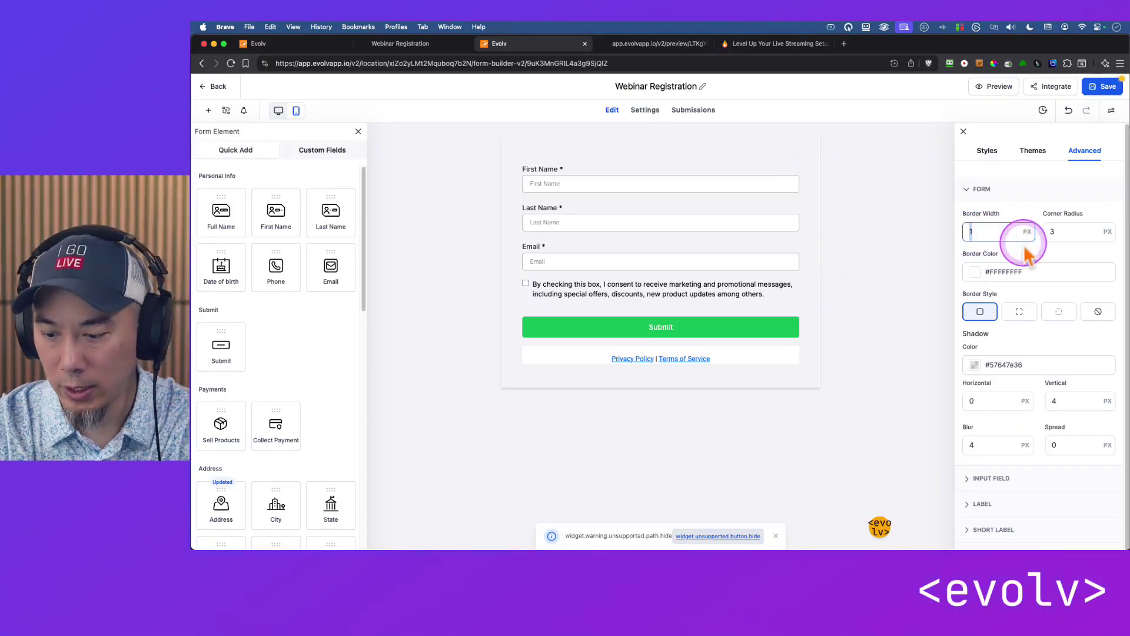
{"action": "type", "text": "0"}
{"action": "double_click", "coordinate": [1054, 231]}
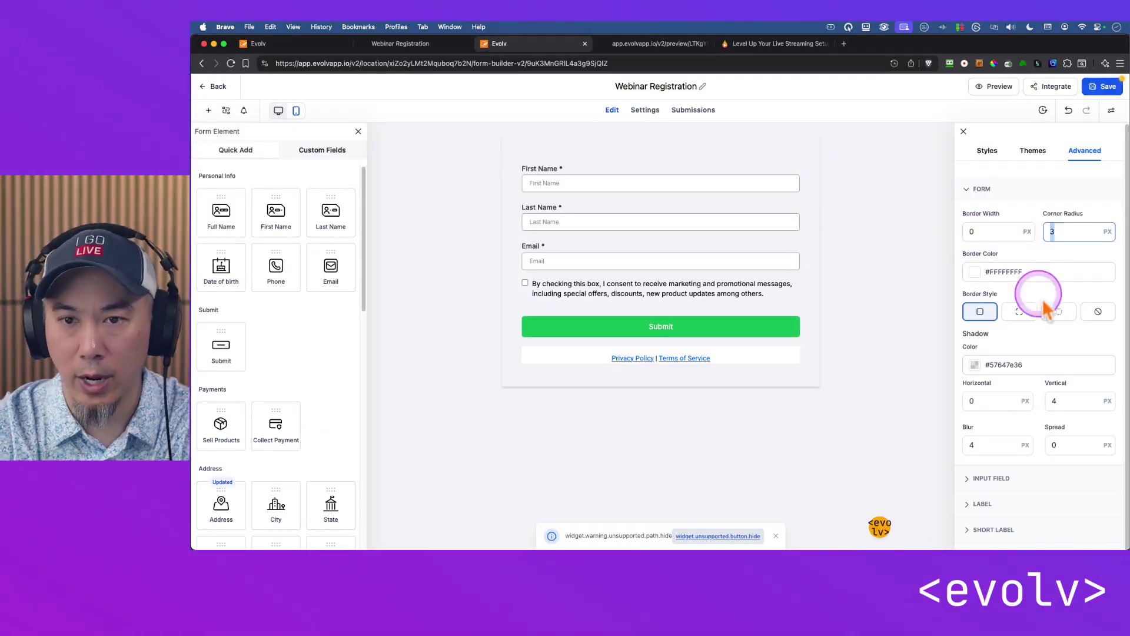
{"action": "left_click", "coordinate": [975, 273]}
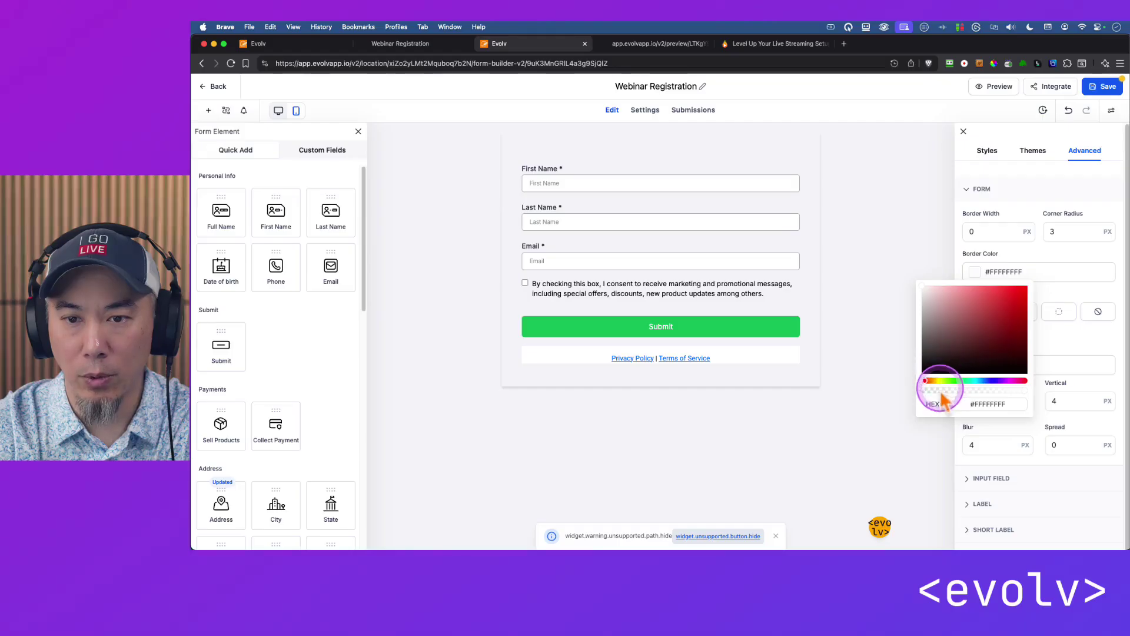
{"action": "left_click", "coordinate": [1061, 292]}
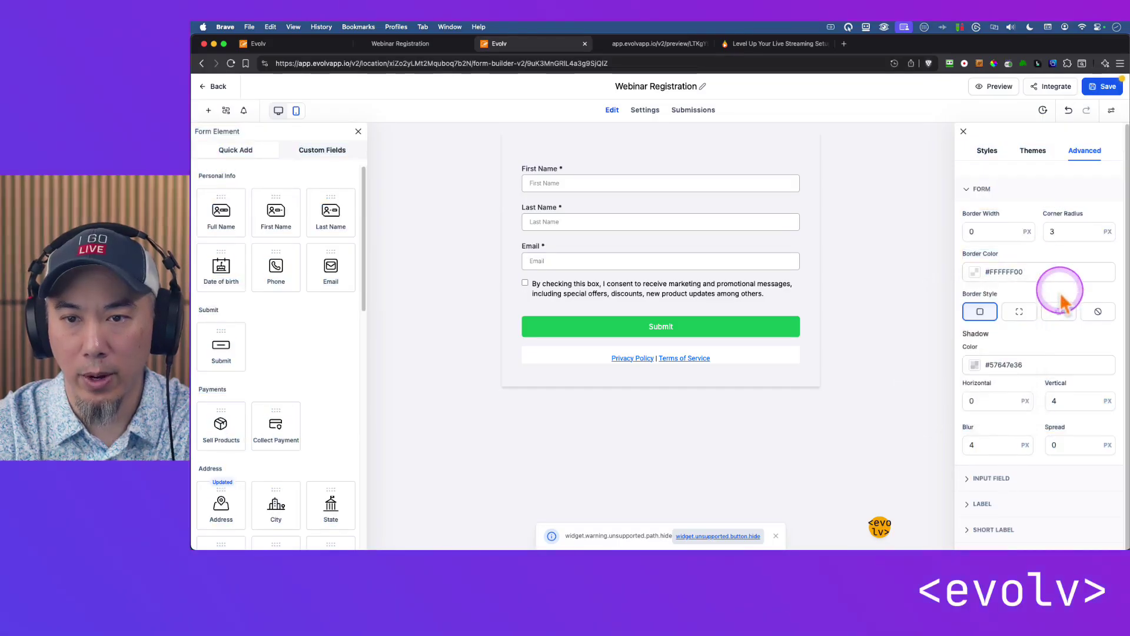
Make the form's shadow colour fully transparent (#57647E00).
{"action": "scroll", "coordinate": [1062, 378], "scroll_direction": "down", "scroll_amount": 2}
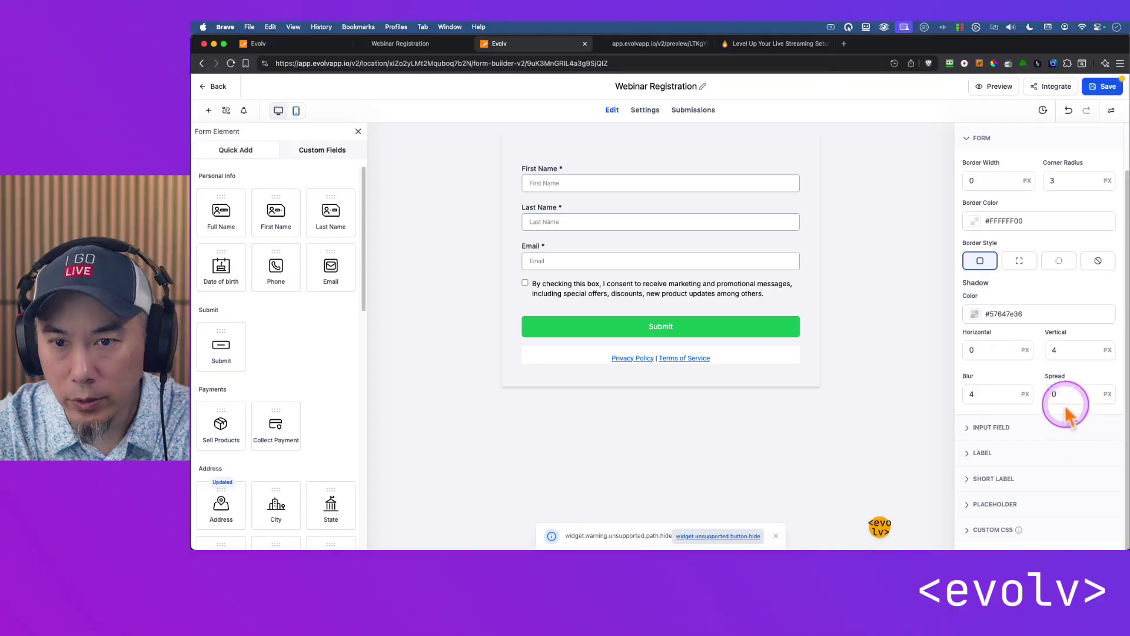
{"action": "left_click", "coordinate": [976, 316]}
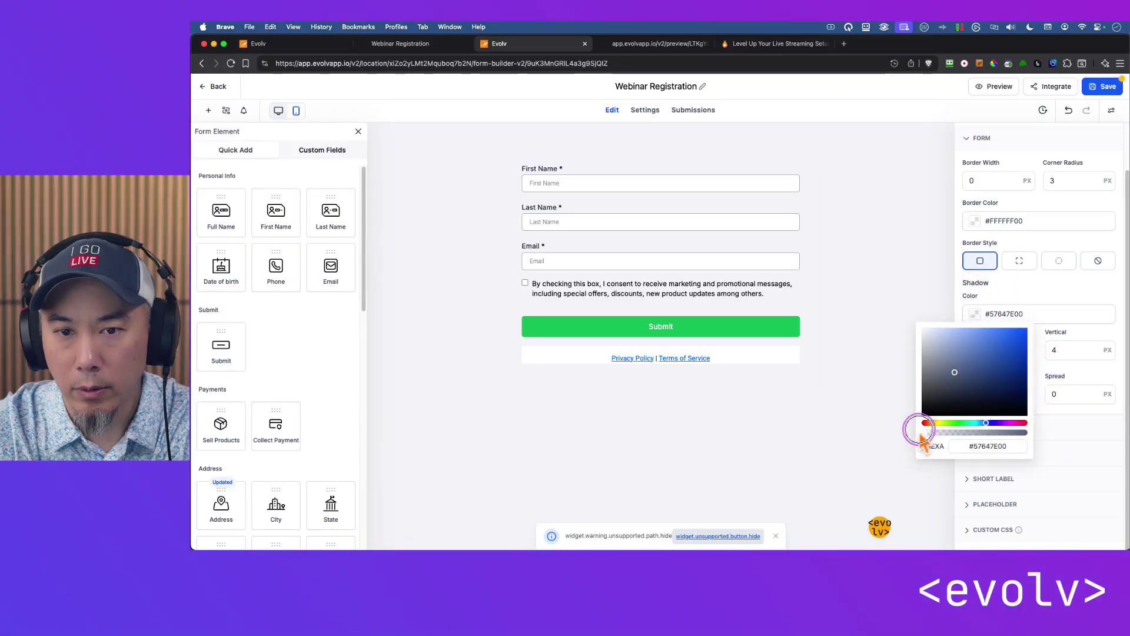
{"action": "left_click", "coordinate": [885, 310]}
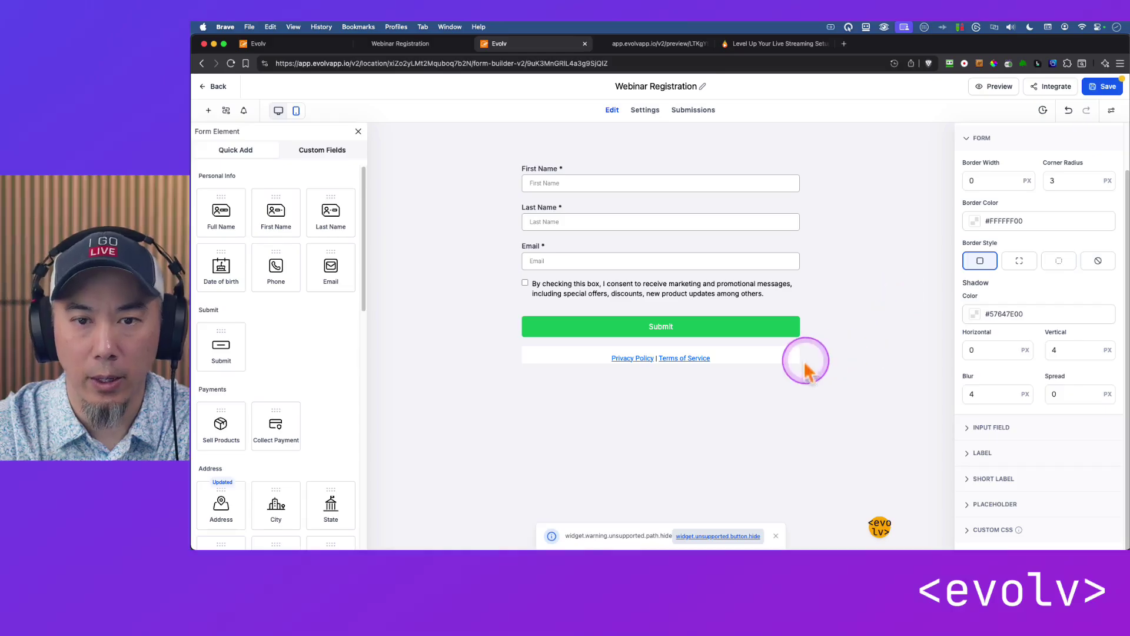
{"action": "left_click", "coordinate": [775, 355]}
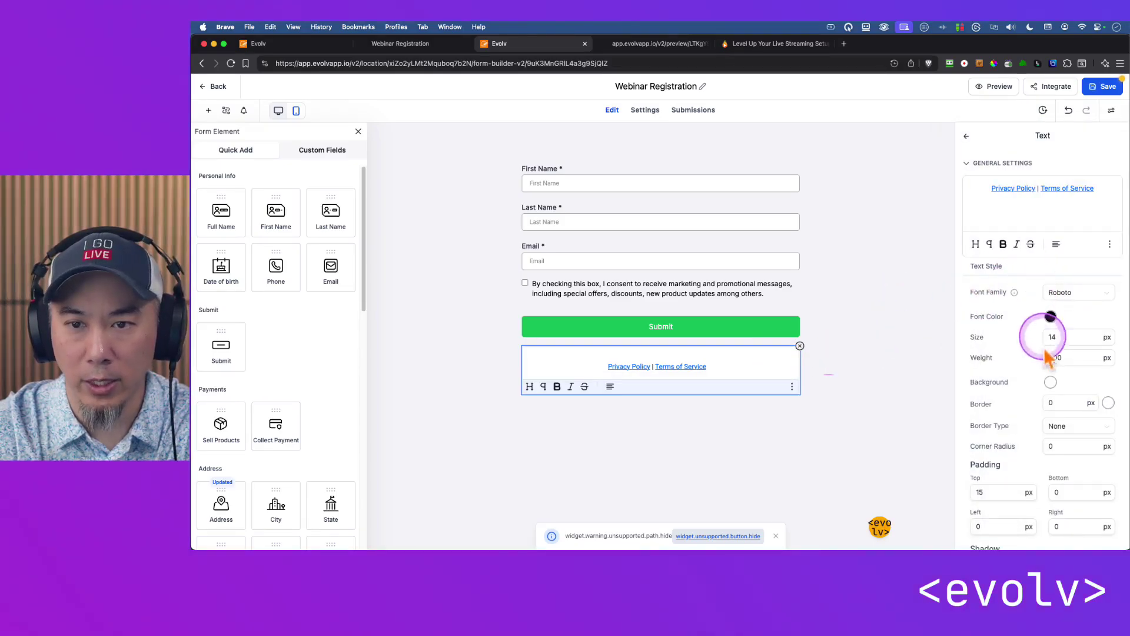
Give the Privacy Policy and Terms line a zero-alpha background and save the form.
{"action": "left_click", "coordinate": [1050, 382]}
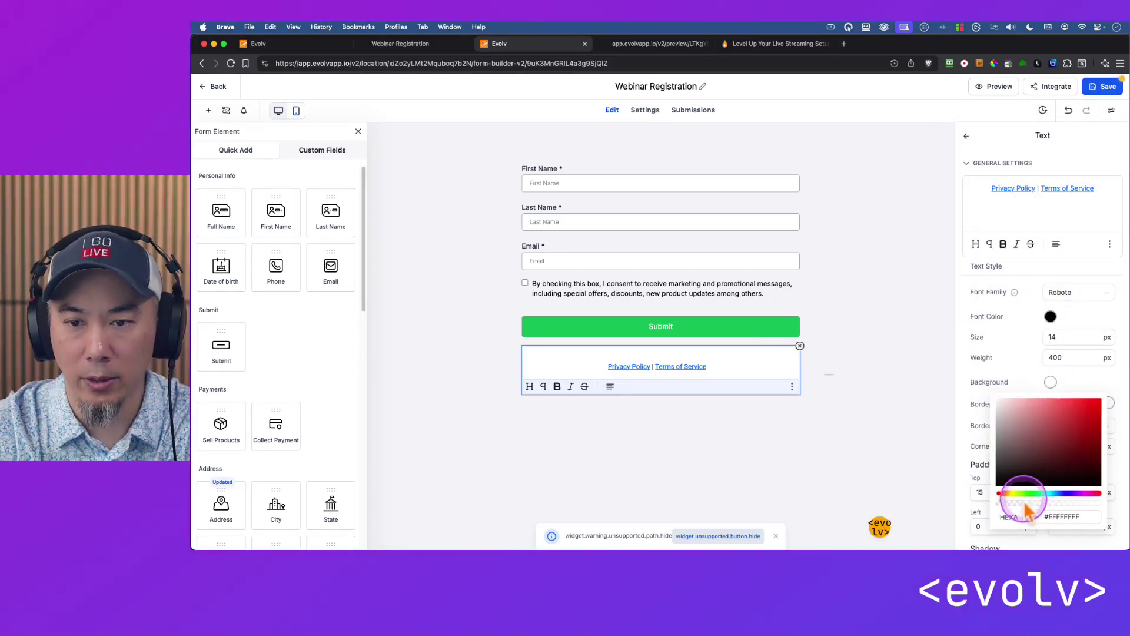
{"action": "left_click", "coordinate": [926, 331]}
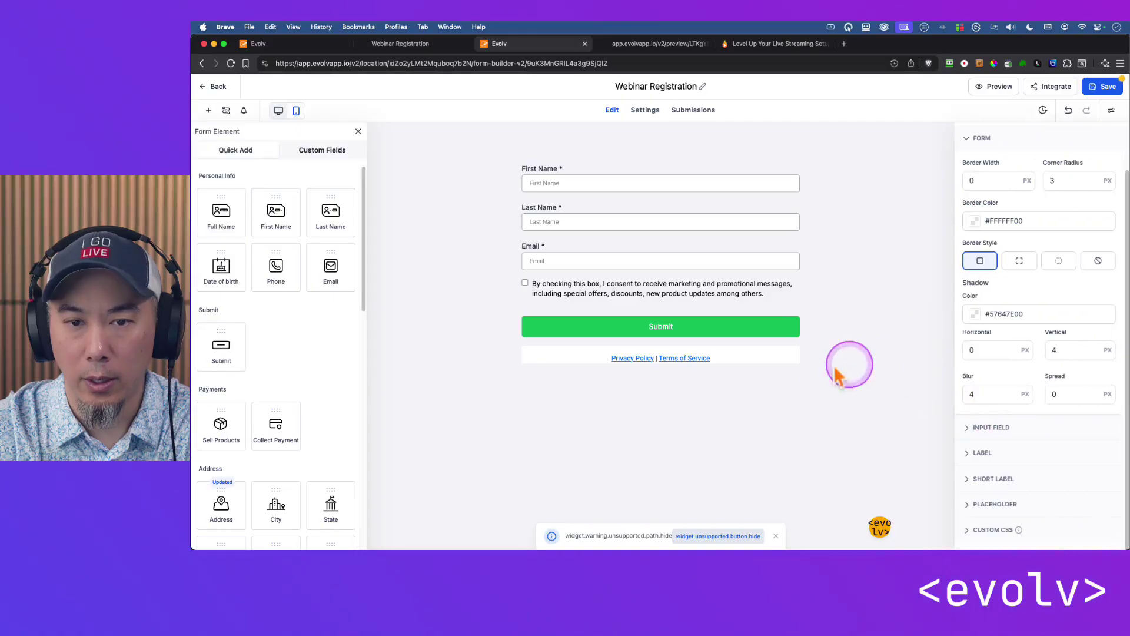
{"action": "left_click", "coordinate": [807, 362]}
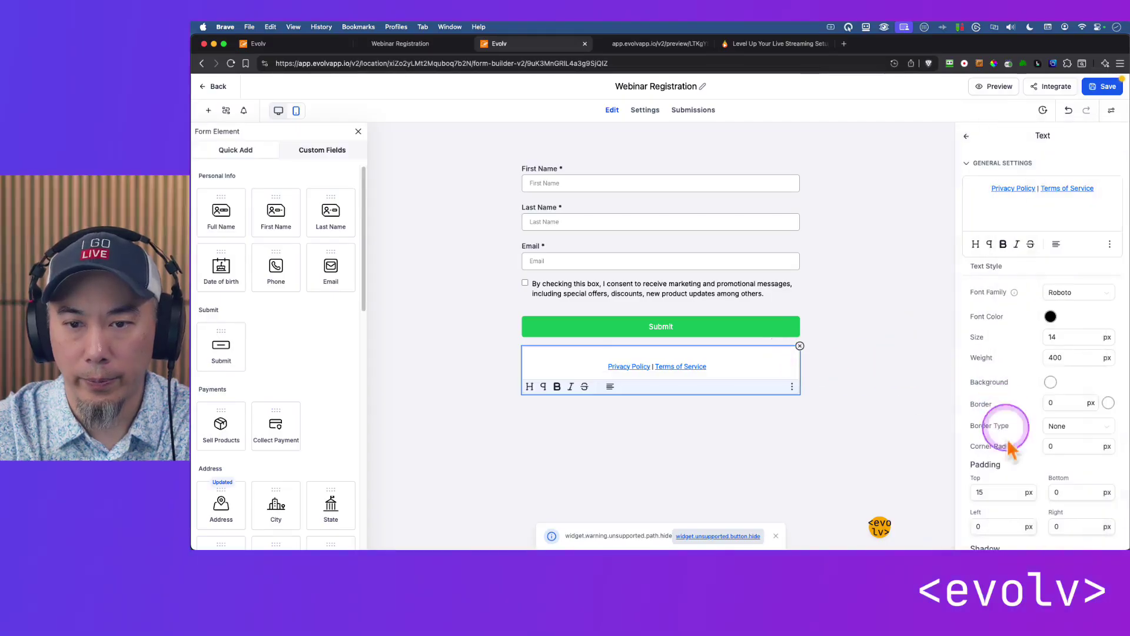
{"action": "left_click", "coordinate": [1050, 382]}
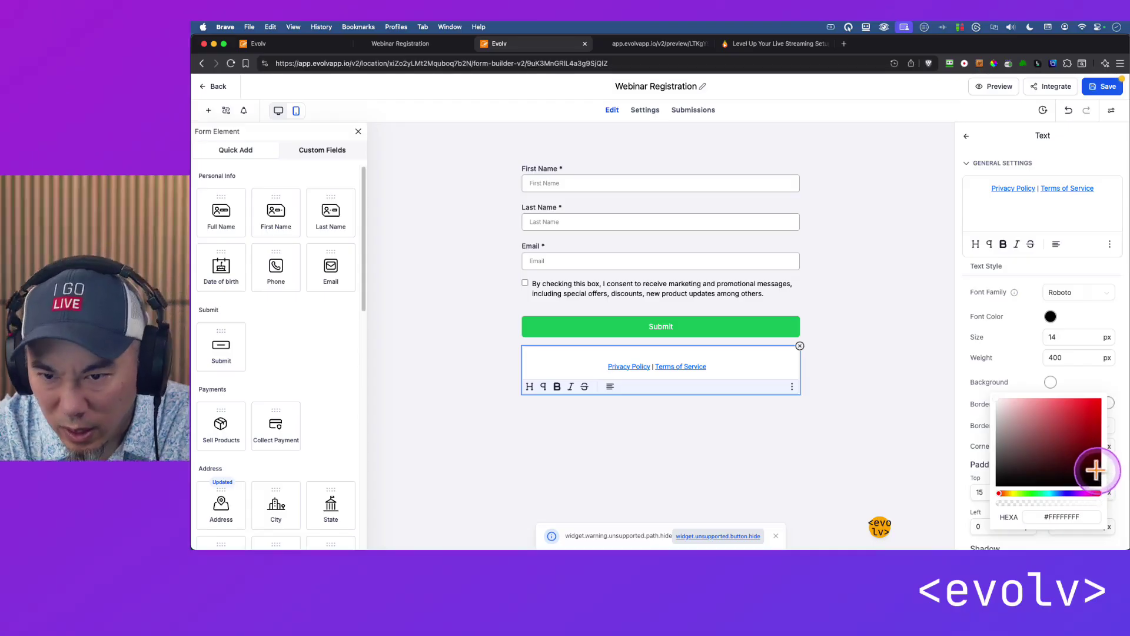
{"action": "left_click", "coordinate": [1061, 423]}
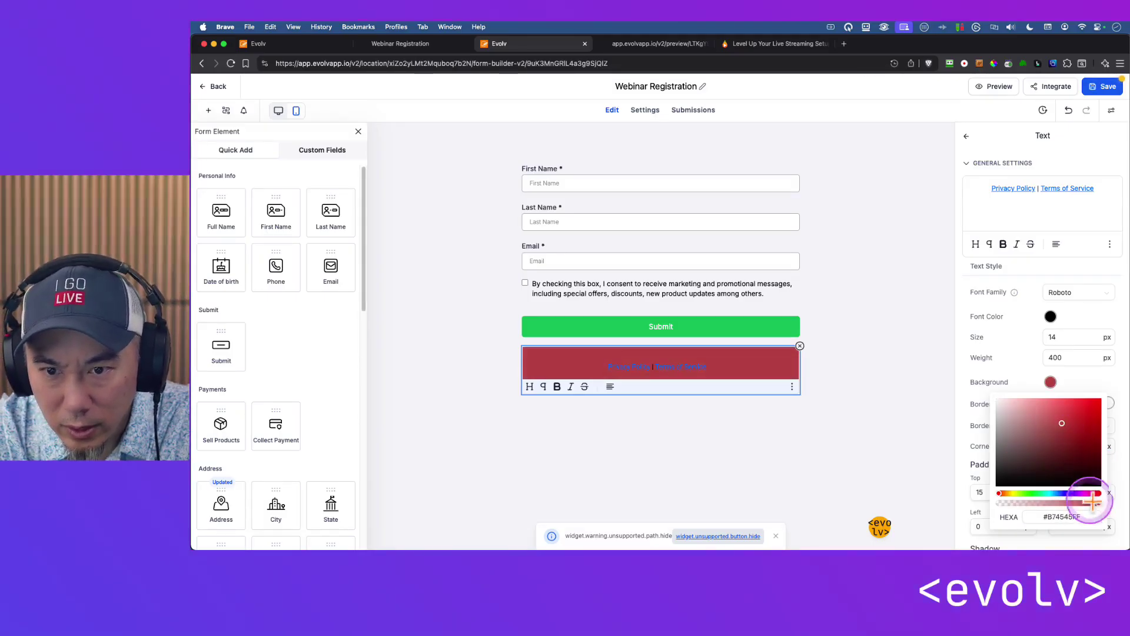
{"action": "left_click_drag", "start_coordinate": [1090, 504], "coordinate": [1003, 503]}
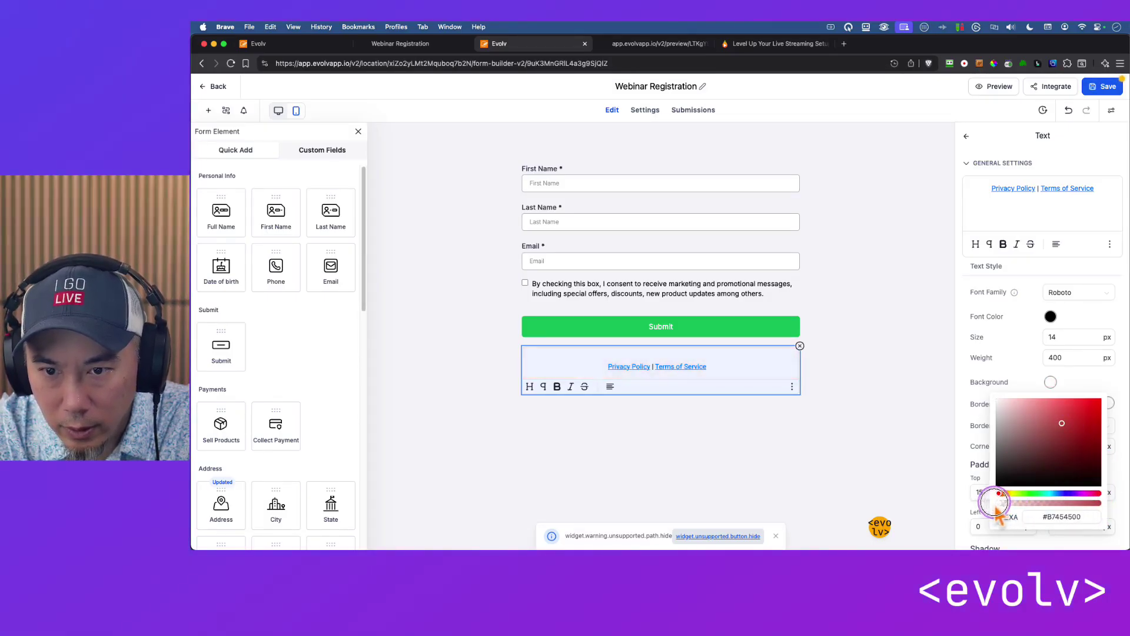
{"action": "left_click", "coordinate": [888, 388]}
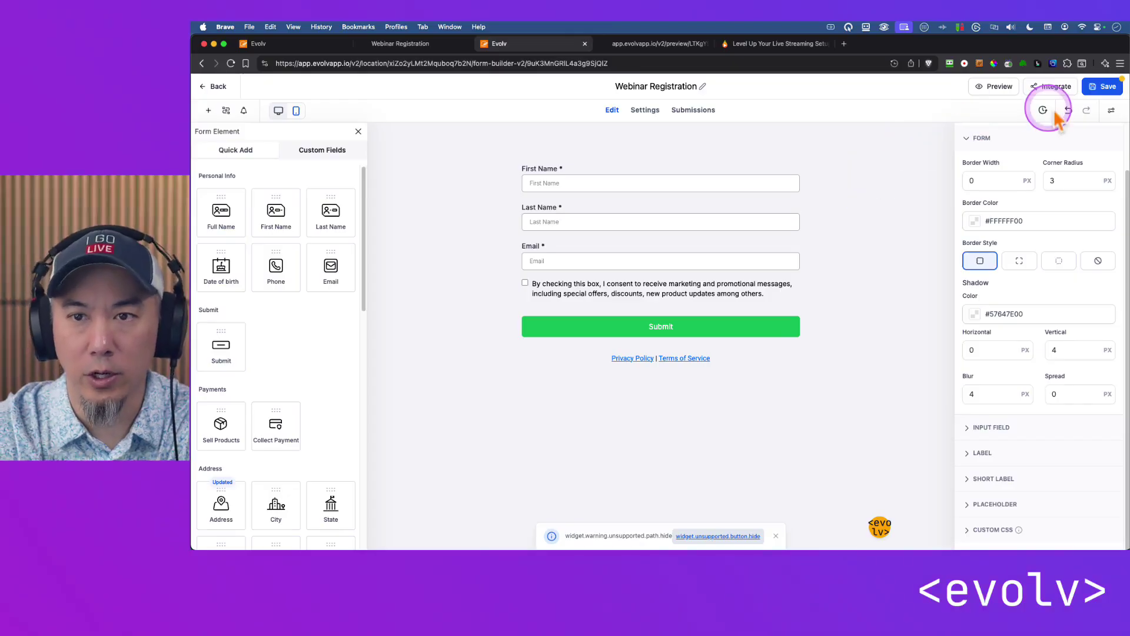
{"action": "left_click", "coordinate": [1107, 88]}
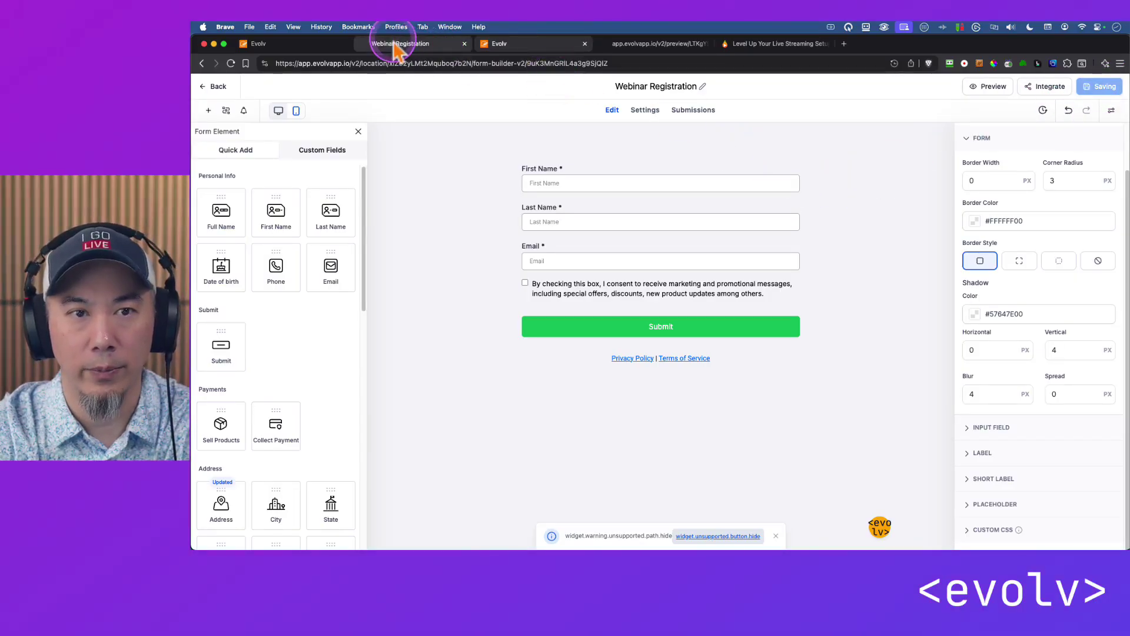
Reload the Webinar Registration preview to check the shadowless form, then return to the landing page builder.
{"action": "left_click", "coordinate": [421, 47]}
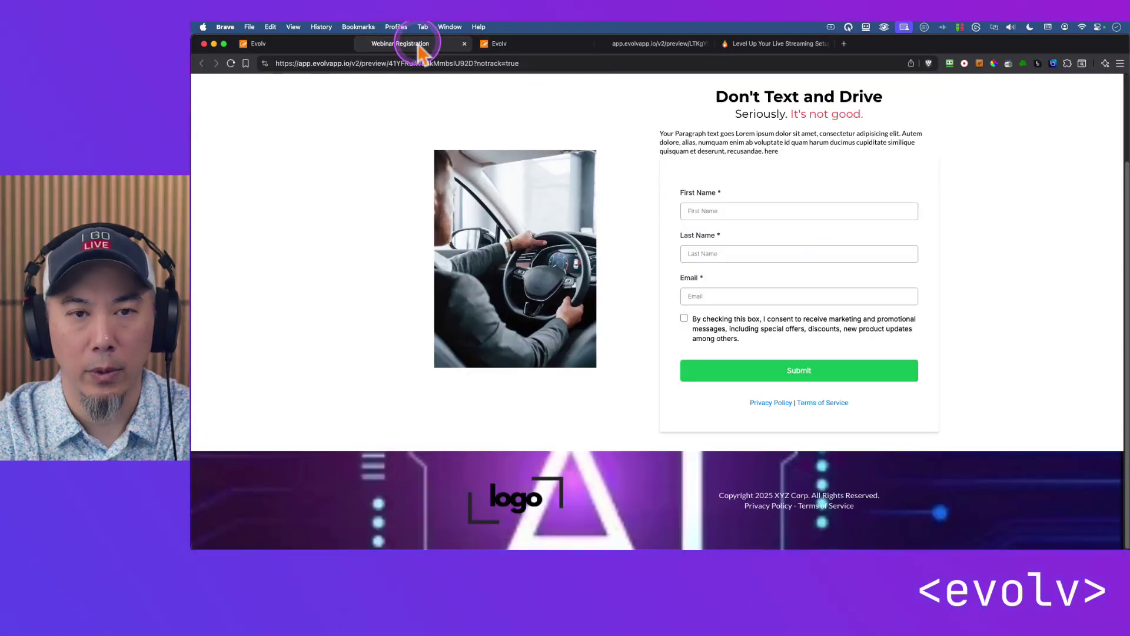
{"action": "key", "text": "super+r"}
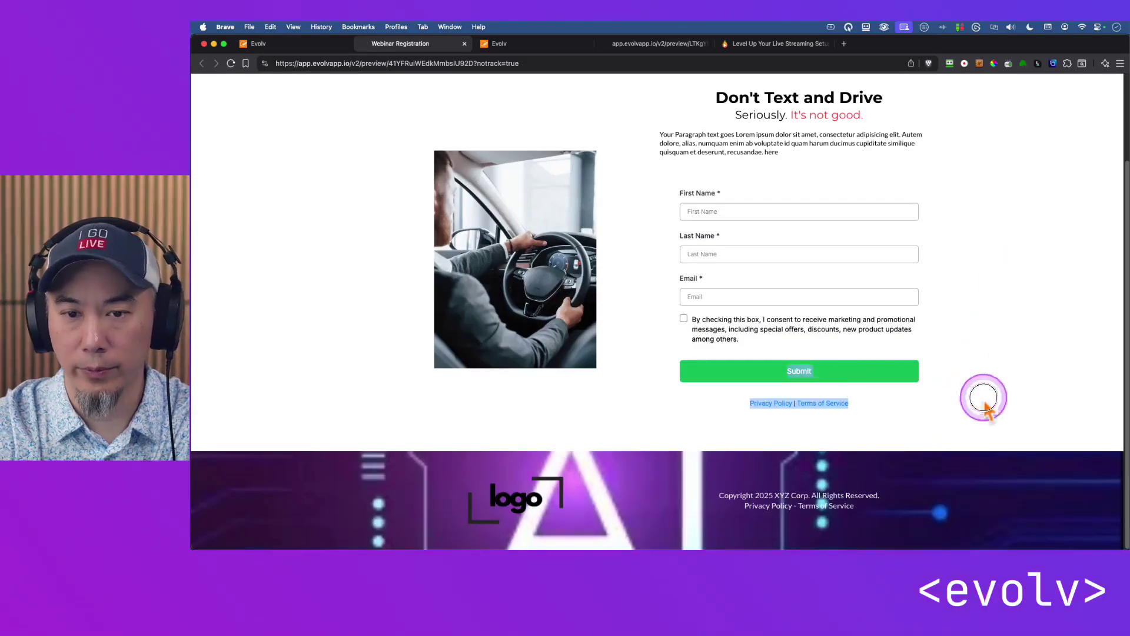
{"action": "key", "text": "super+r"}
{"action": "left_click_drag", "start_coordinate": [1025, 445], "coordinate": [587, 114]}
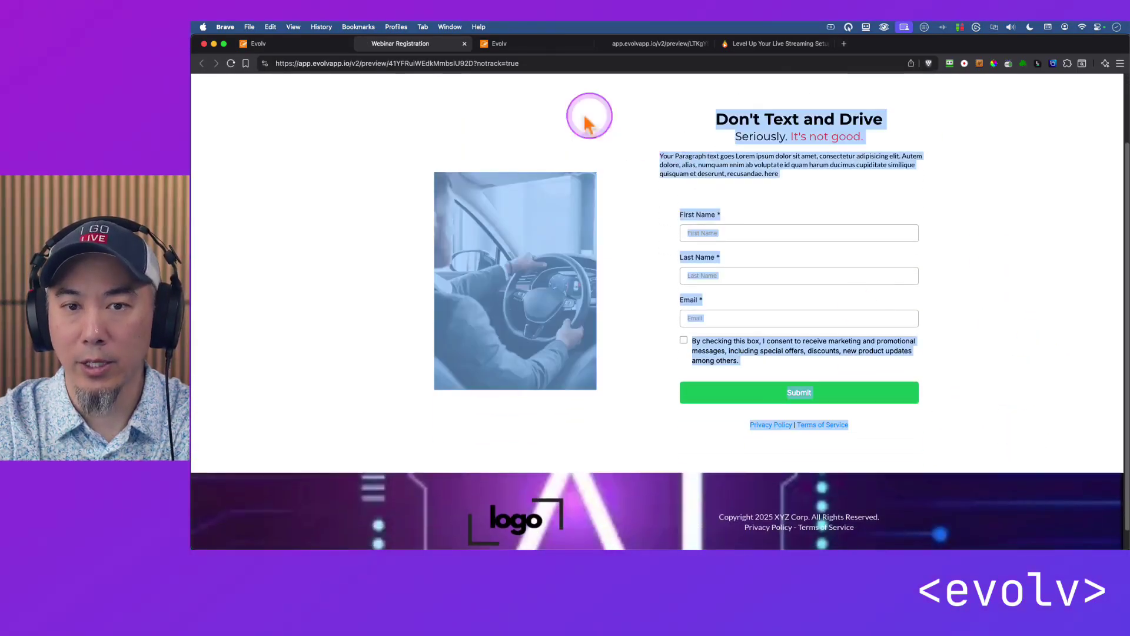
{"action": "left_click", "coordinate": [659, 126]}
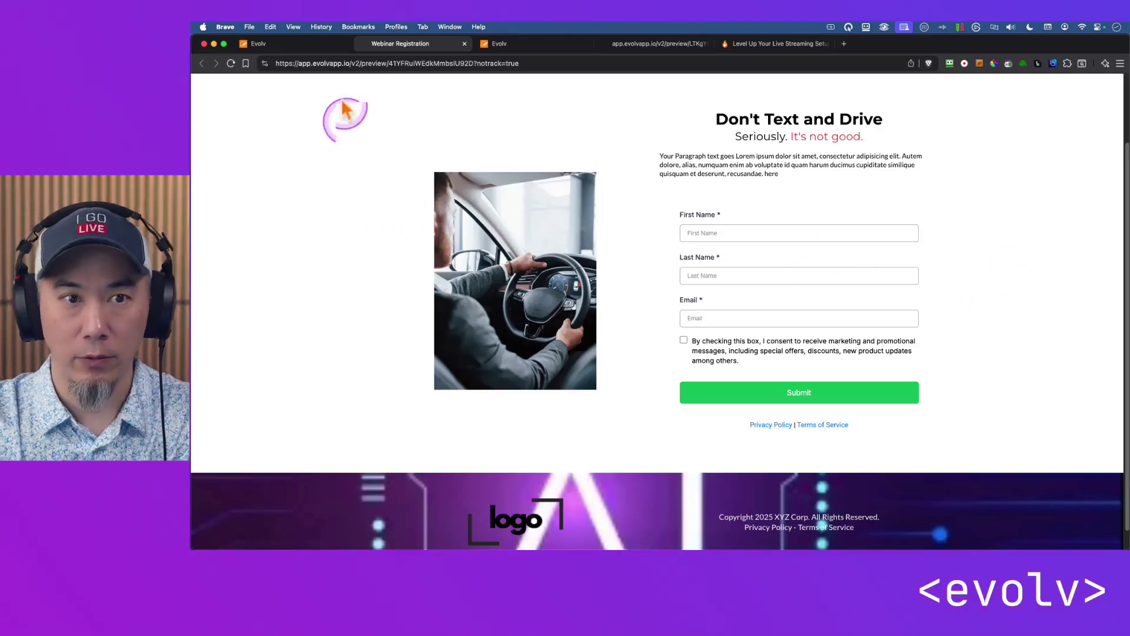
{"action": "left_click", "coordinate": [272, 44]}
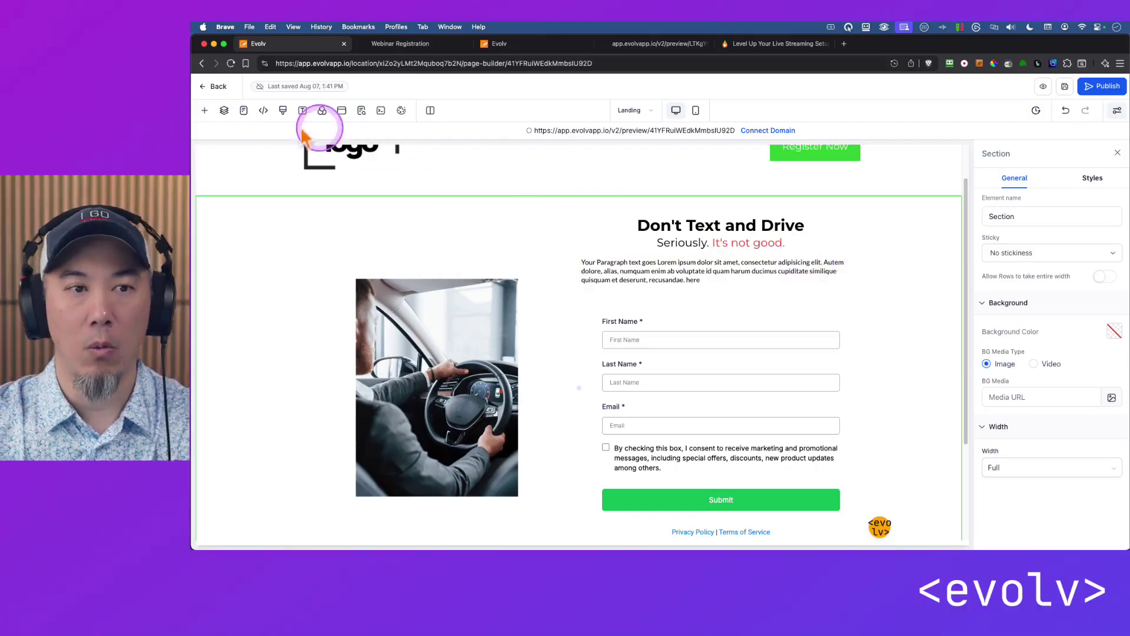
Clone the Landing step into the same Free eBook funnel.
{"action": "left_click", "coordinate": [216, 89]}
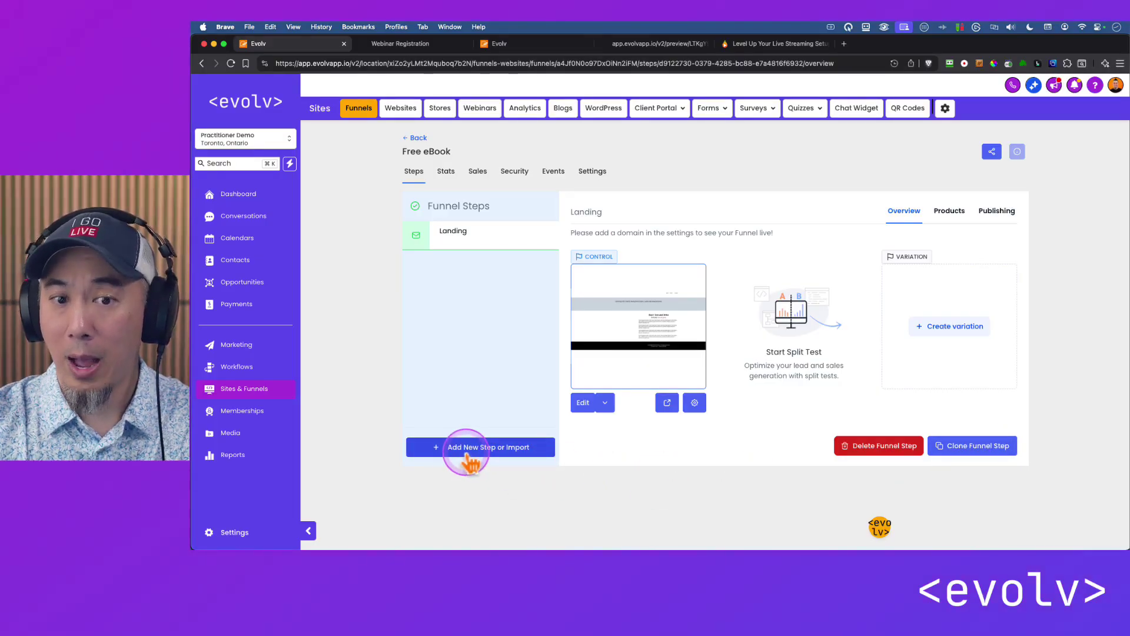
{"action": "left_click", "coordinate": [973, 446]}
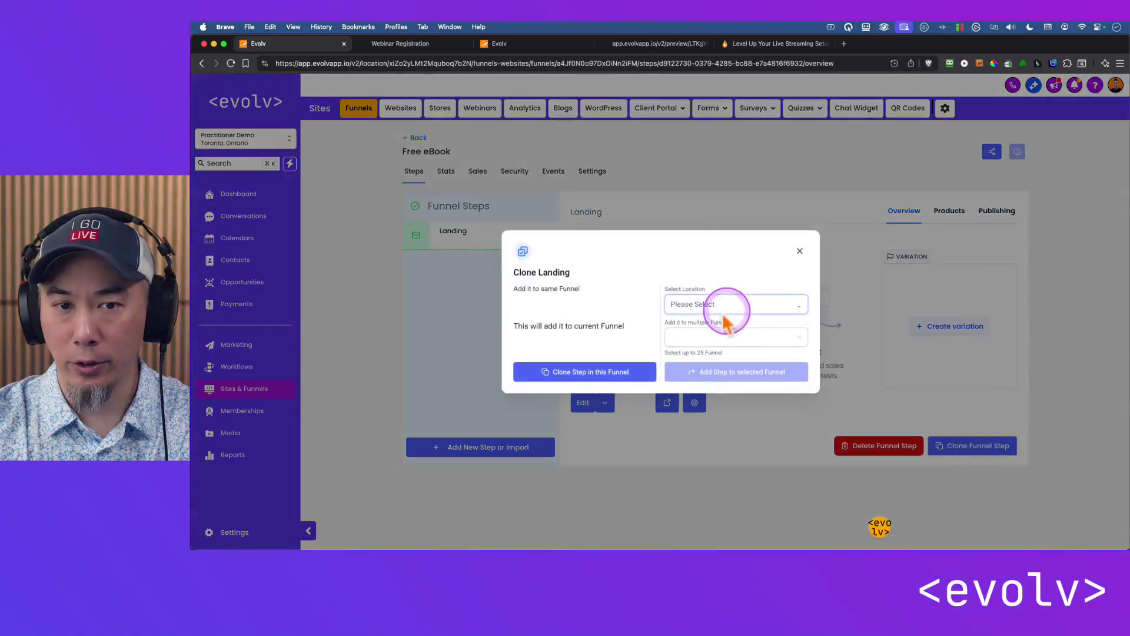
{"action": "left_click", "coordinate": [584, 378]}
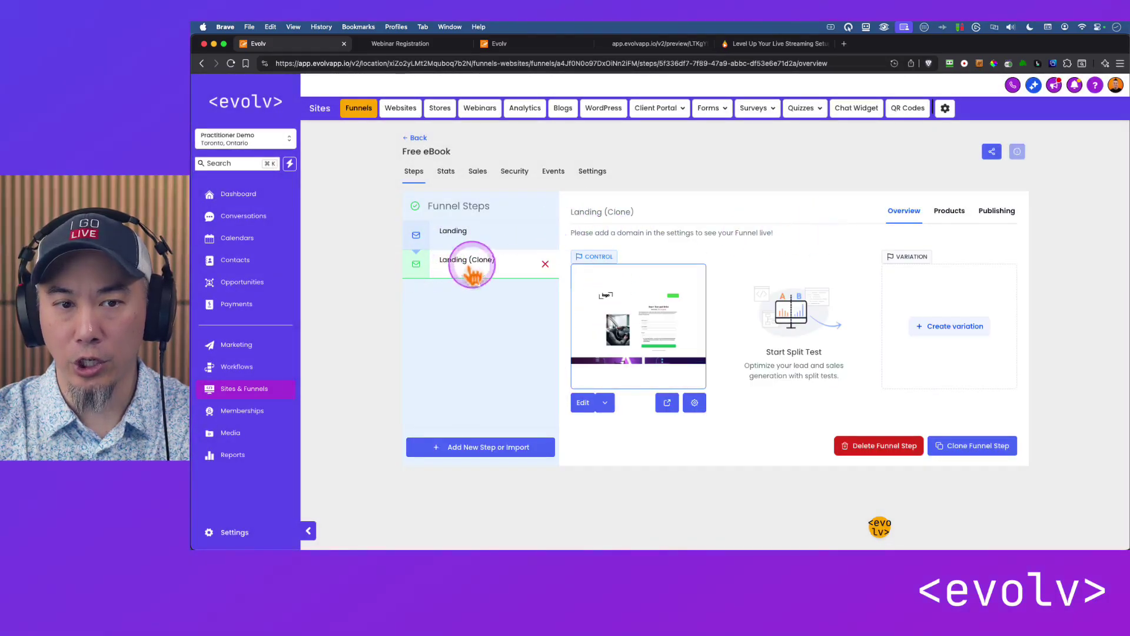
Rename the cloned step Confirmation with URL /free-ebook-confirmation and open its page for editing.
{"action": "left_click", "coordinate": [1002, 219]}
{"action": "left_click_drag", "start_coordinate": [736, 259], "coordinate": [644, 259]}
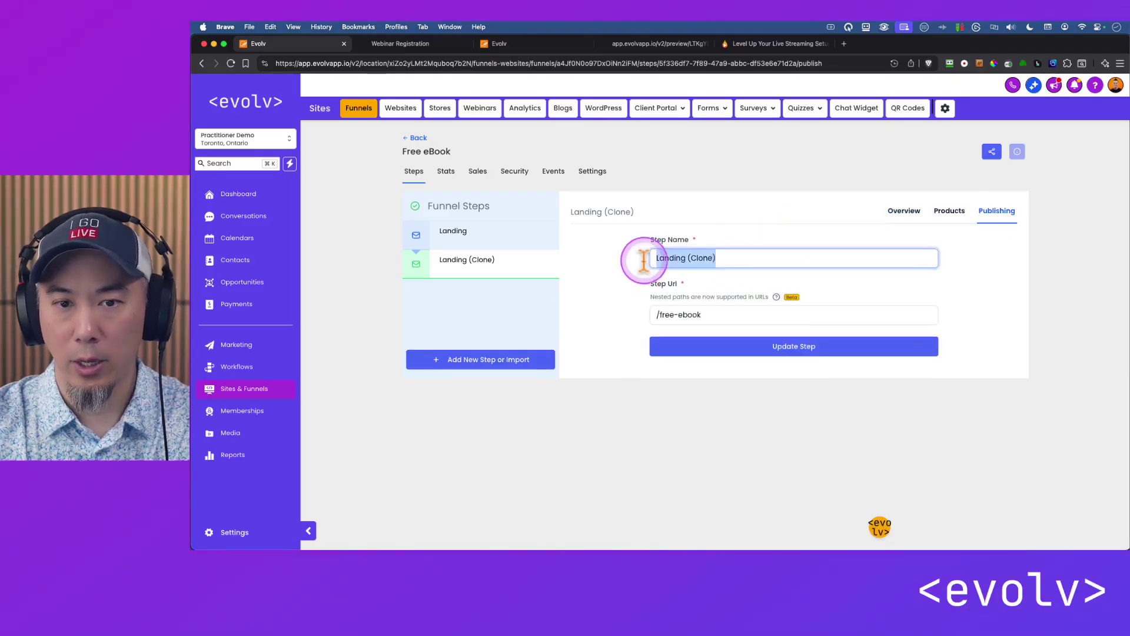
{"action": "type", "text": "Confirmation"}
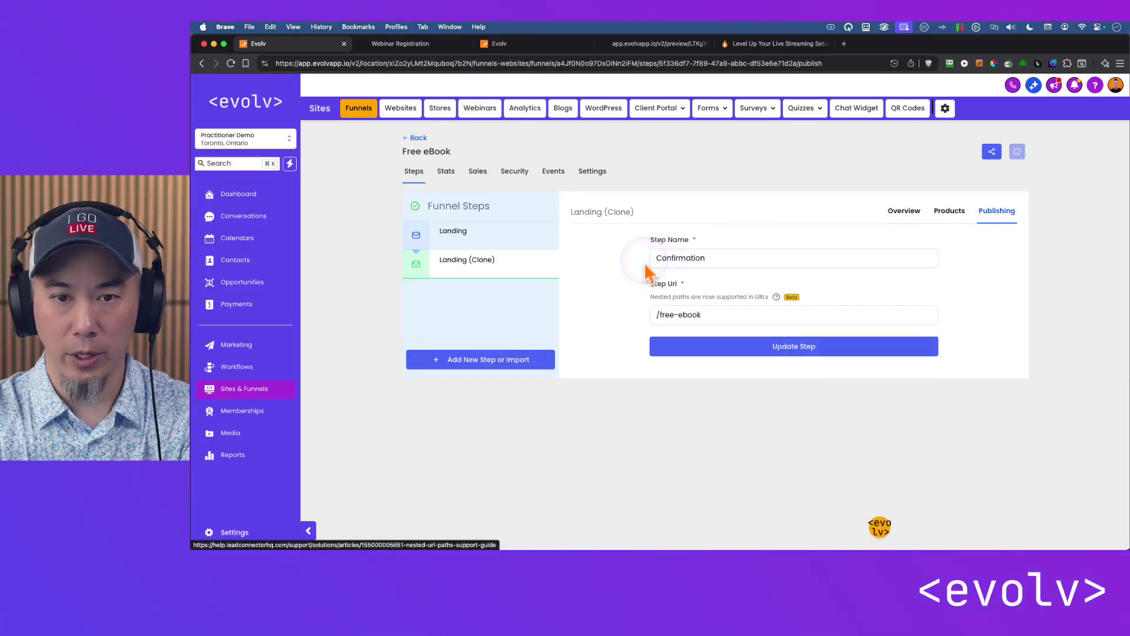
{"action": "key", "text": "Tab"}
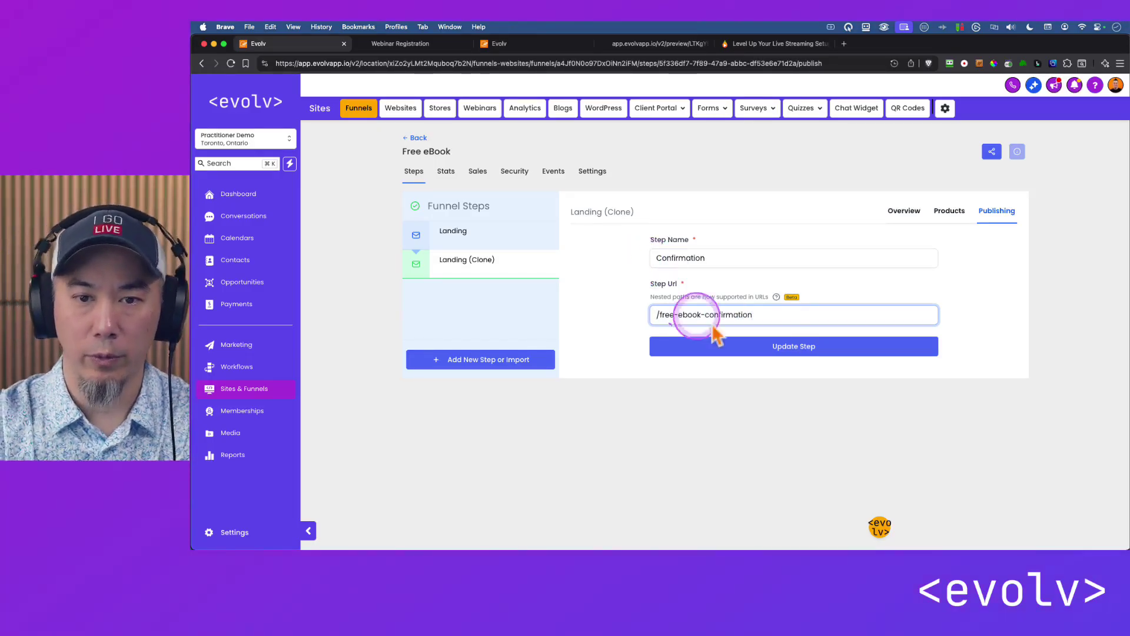
{"action": "left_click", "coordinate": [786, 349]}
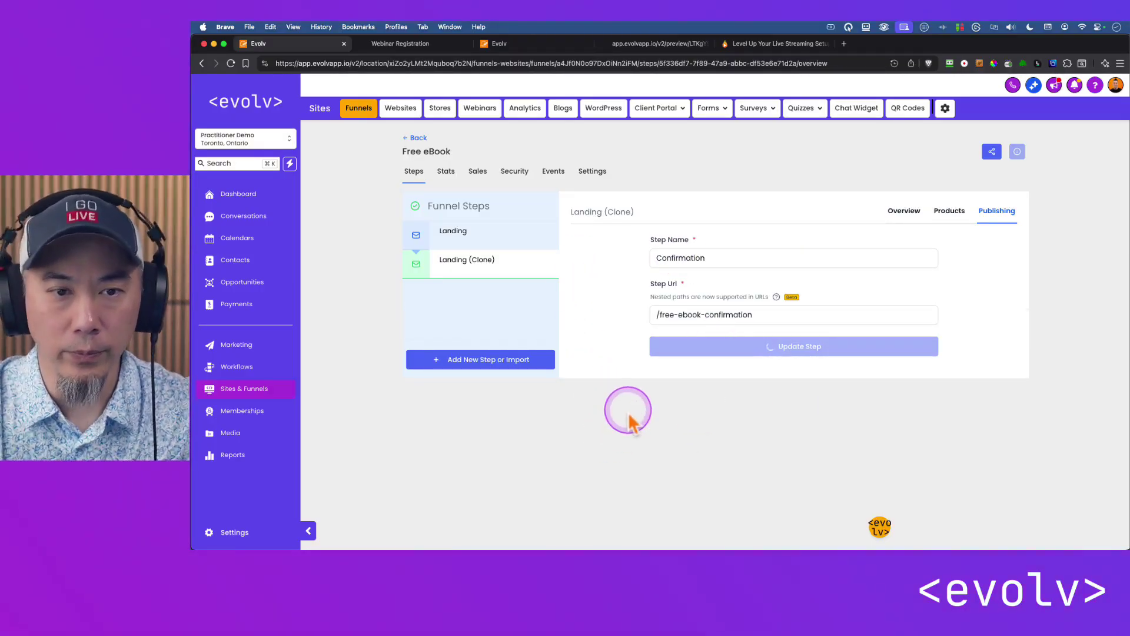
{"action": "left_click", "coordinate": [588, 402]}
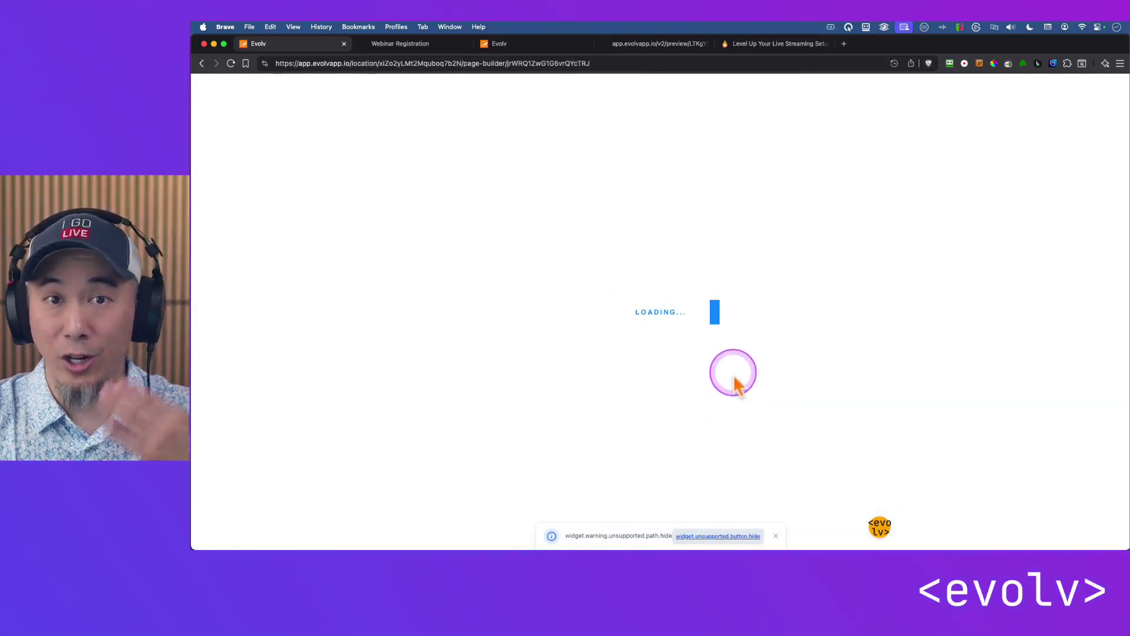
Add a new full-width section with a single-column row above the heading.
{"action": "left_click", "coordinate": [392, 47]}
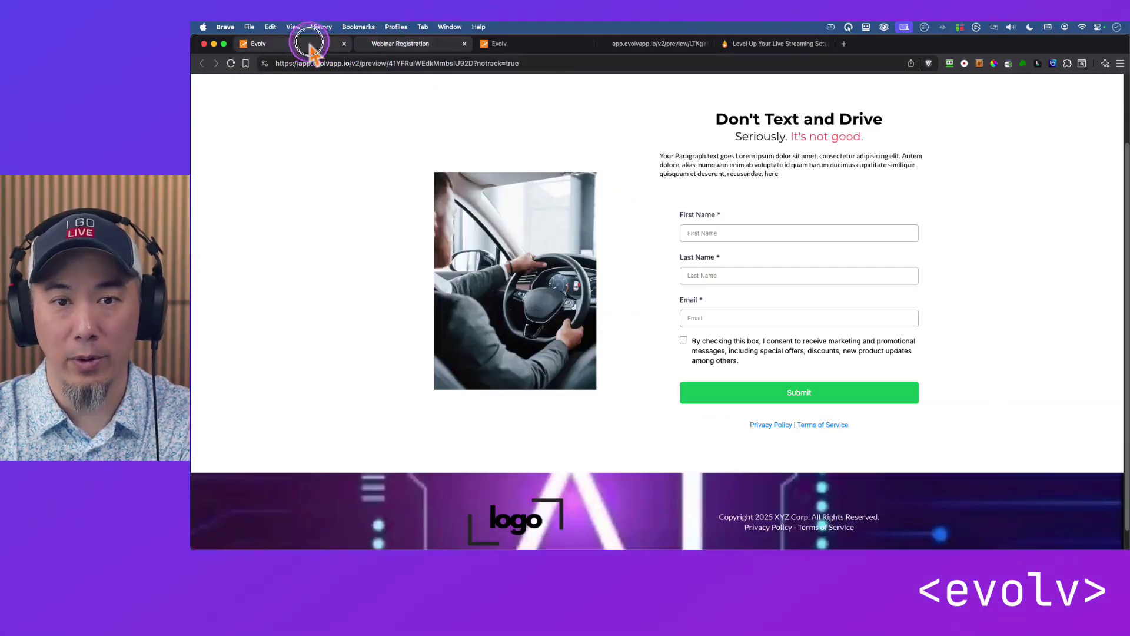
{"action": "left_click", "coordinate": [310, 45]}
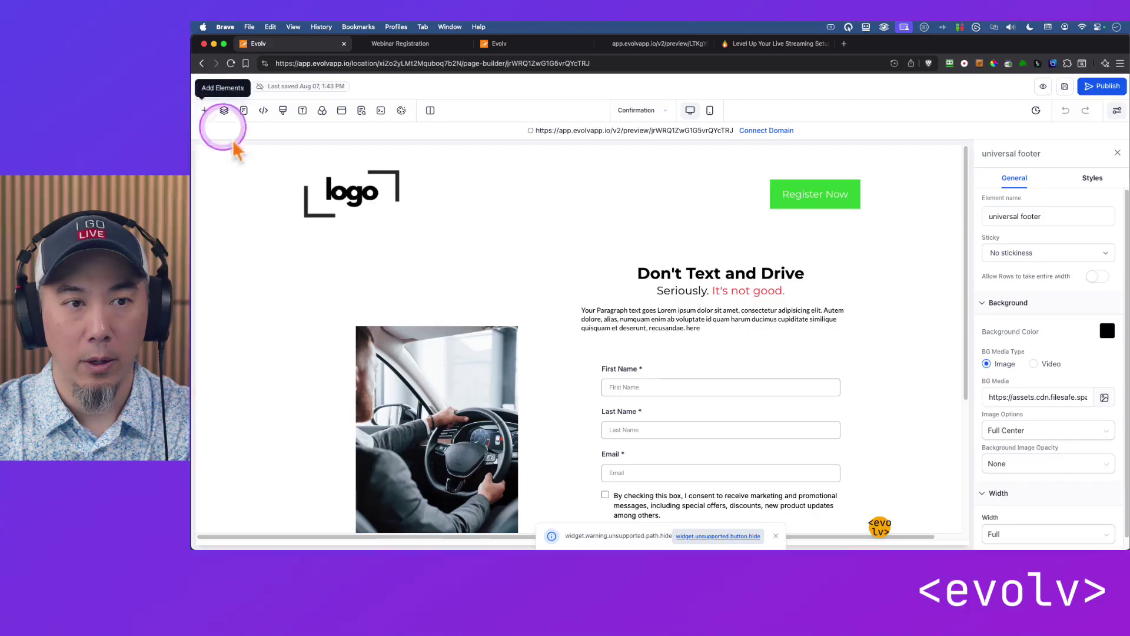
{"action": "left_click", "coordinate": [205, 111]}
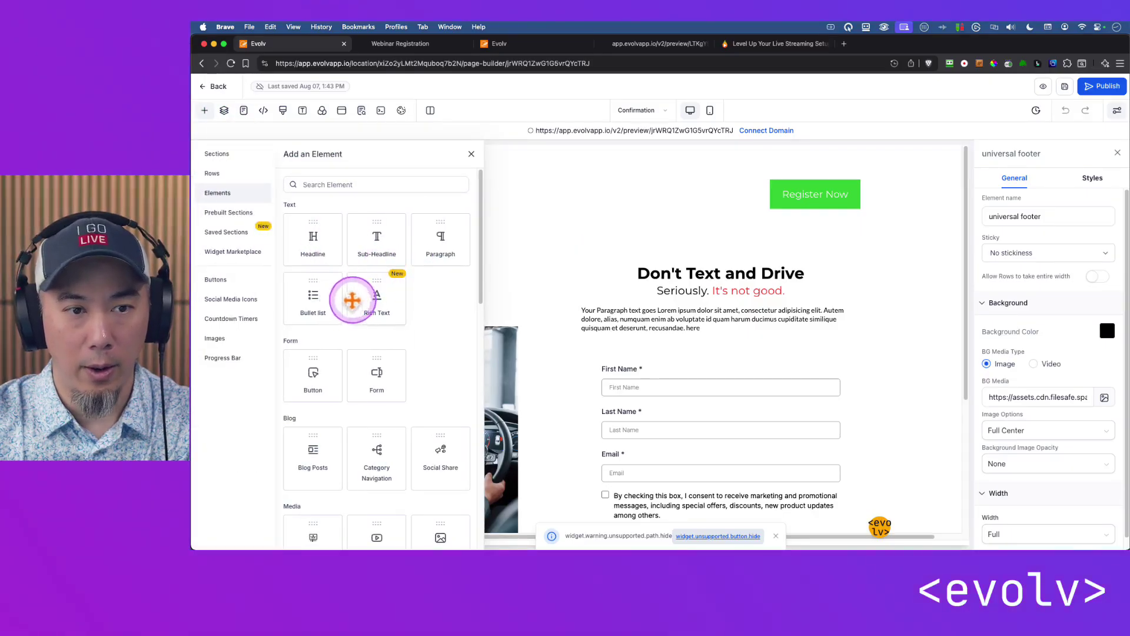
{"action": "left_click", "coordinate": [217, 153]}
{"action": "left_click_drag", "start_coordinate": [329, 209], "coordinate": [595, 266]}
{"action": "left_click", "coordinate": [579, 277]}
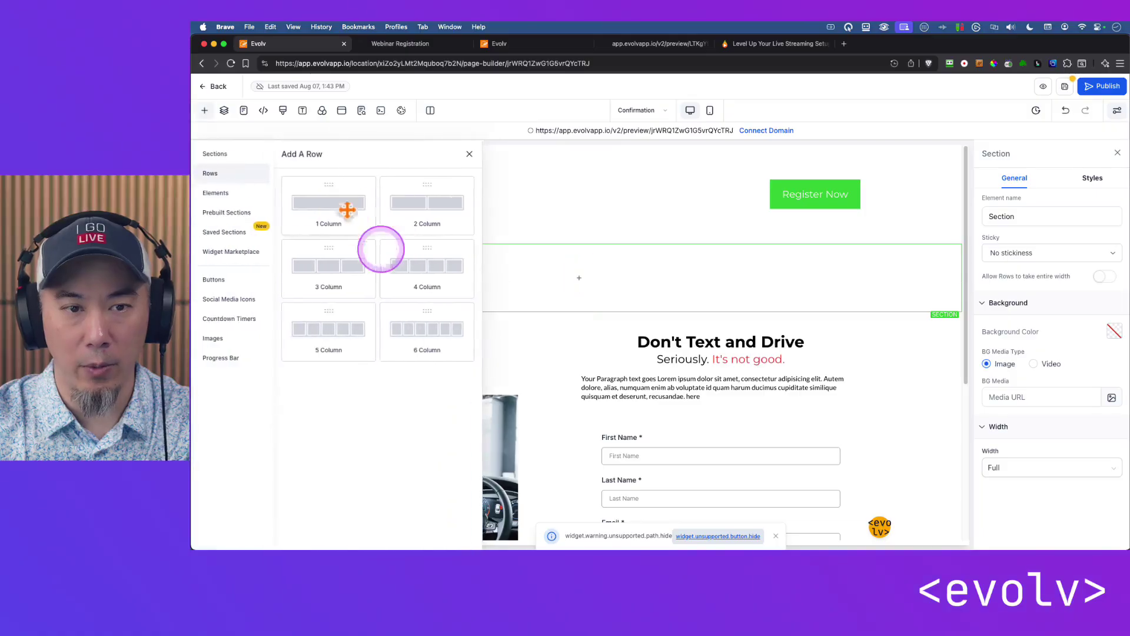
{"action": "left_click", "coordinate": [354, 213]}
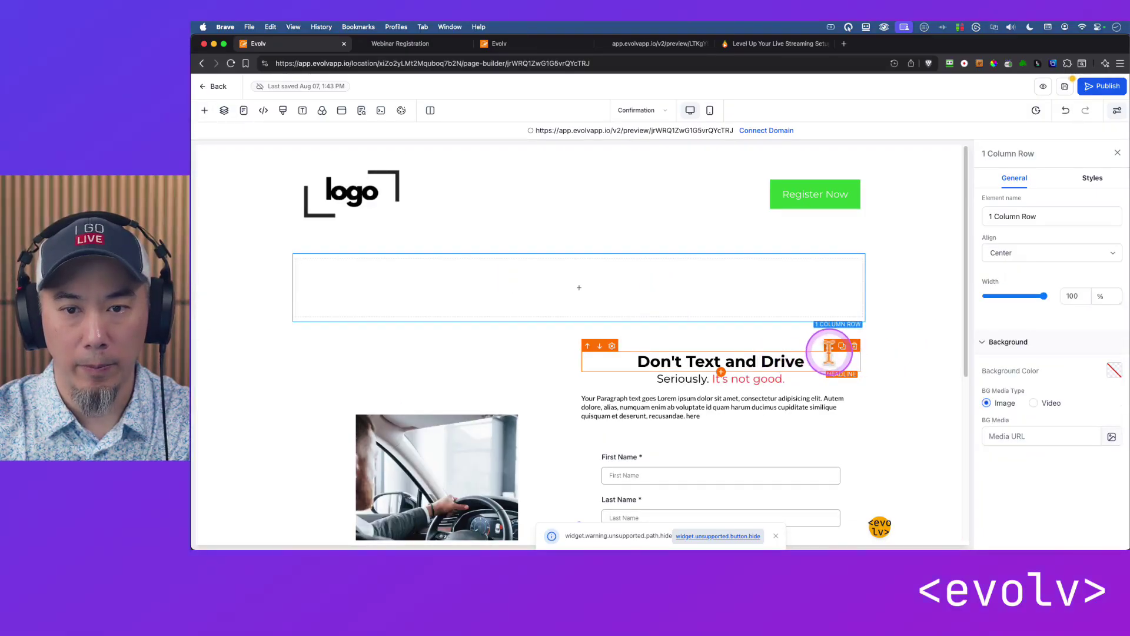
Move the headline and subheadline into the new row and delete the paragraph, photo and form row.
{"action": "left_click_drag", "start_coordinate": [832, 354], "coordinate": [681, 303]}
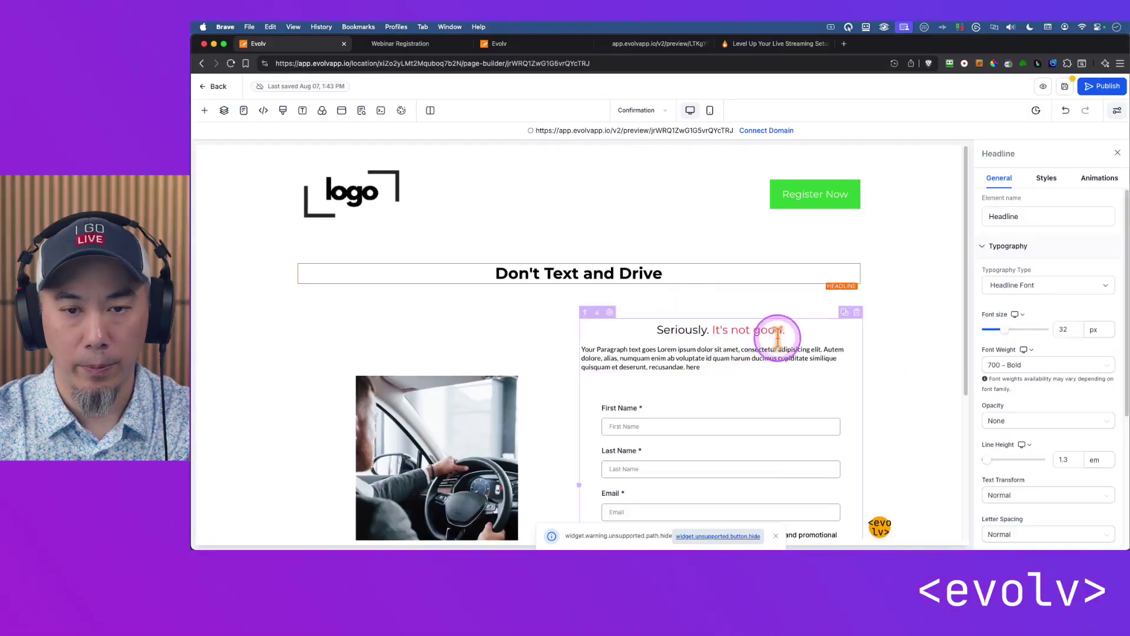
{"action": "left_click_drag", "start_coordinate": [830, 320], "coordinate": [687, 288]}
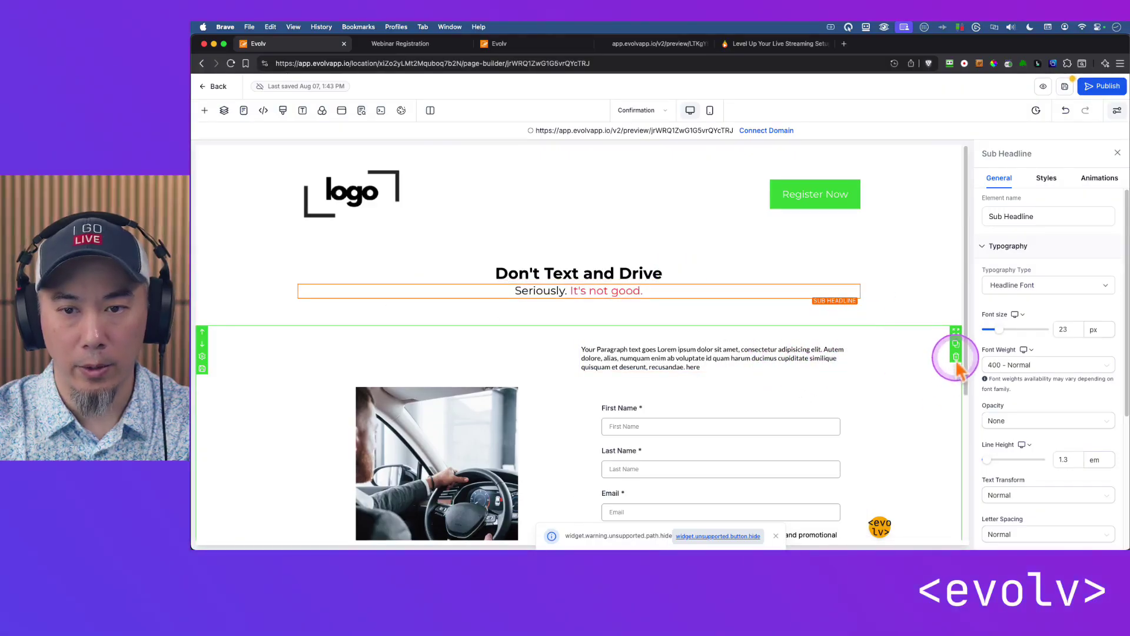
{"action": "left_click", "coordinate": [953, 353]}
Change the headline to 'You are now registered!'.
{"action": "left_click", "coordinate": [645, 272]}
{"action": "double_click", "coordinate": [650, 274]}
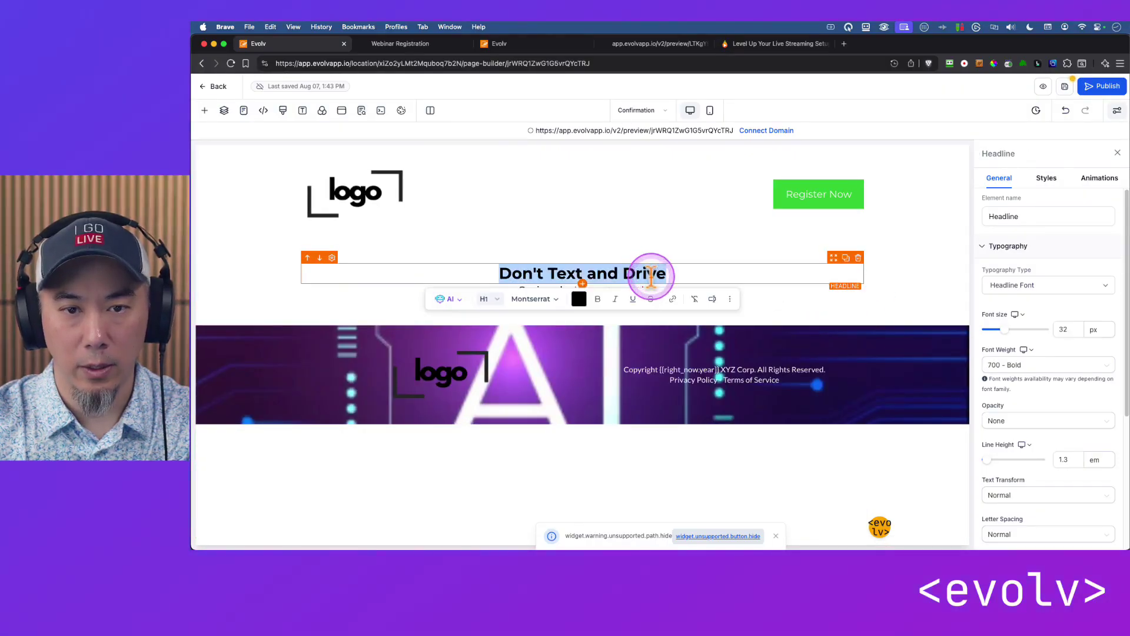
{"action": "type", "text": "You are now re"}
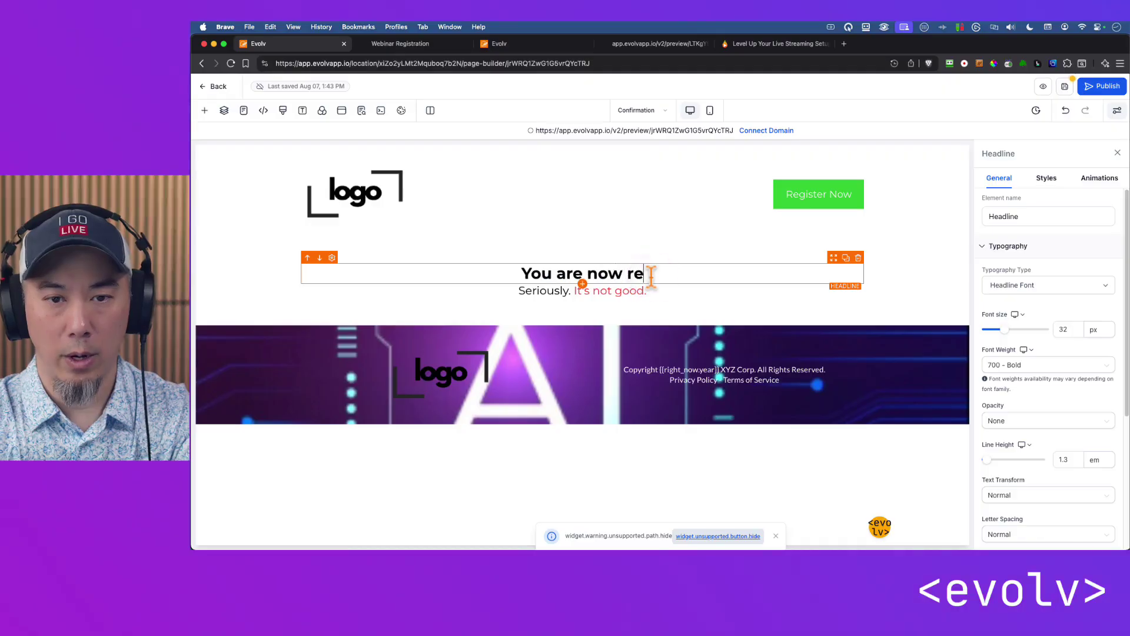
{"action": "type", "text": "gistered!"}
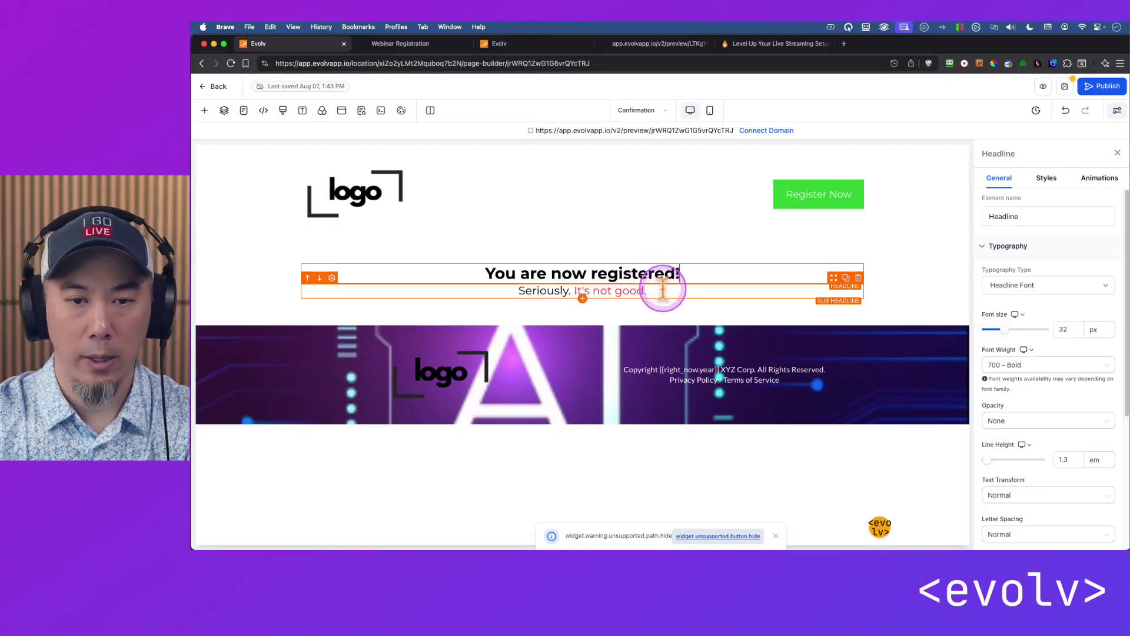
Replace the subheadline with check-email, add-to-calendar, Date, Time, email-link and junk-folder contact lines.
{"action": "double_click", "coordinate": [665, 290]}
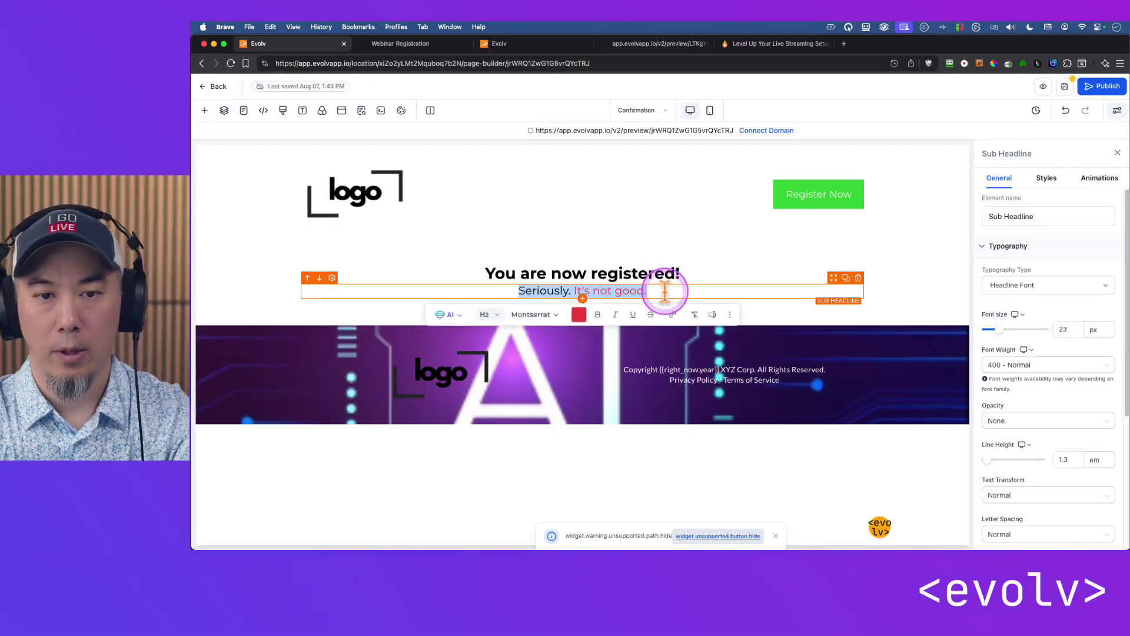
{"action": "type", "text": "Check your email..."}
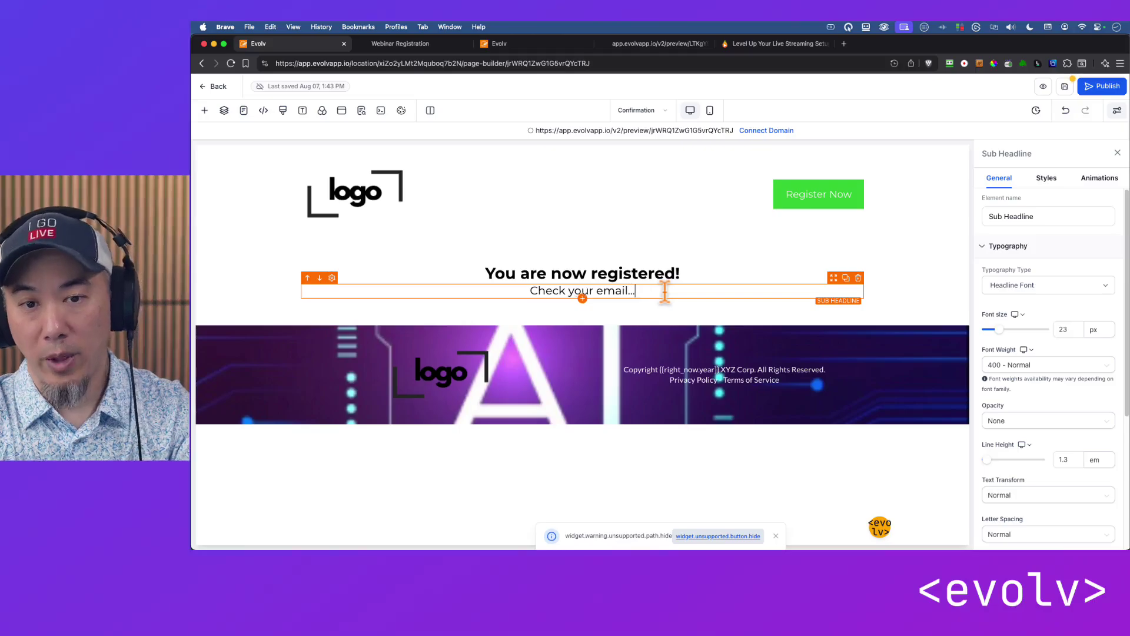
{"action": "type", "text": ".."}
{"action": "key", "text": "Return"}
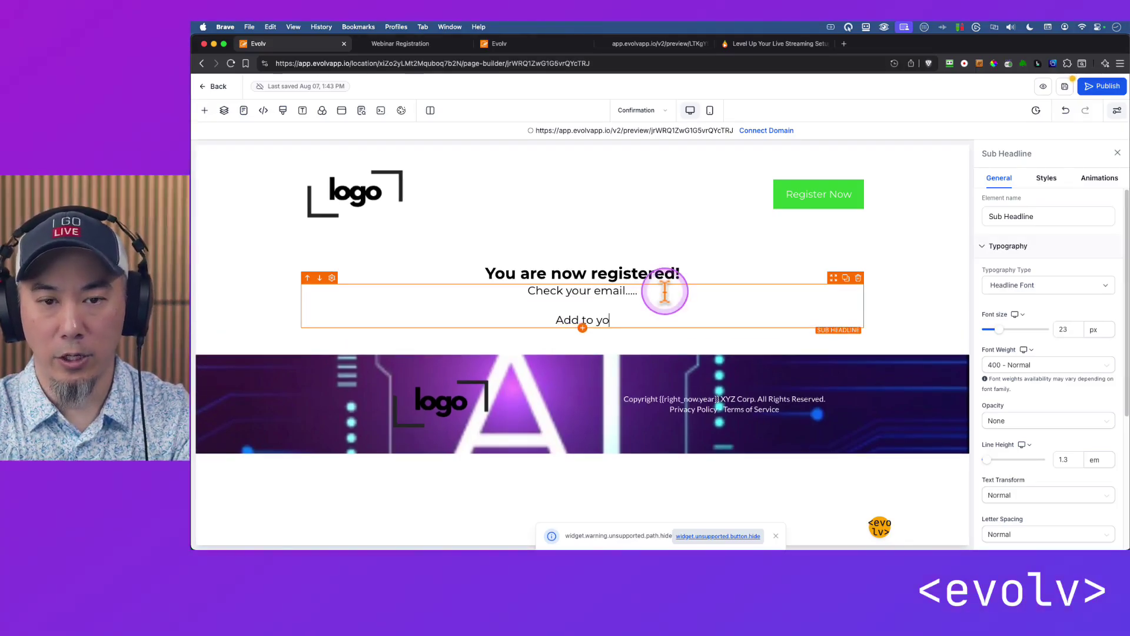
{"action": "type", "text": "Add to your calendar..."}
{"action": "key", "text": "Return"}
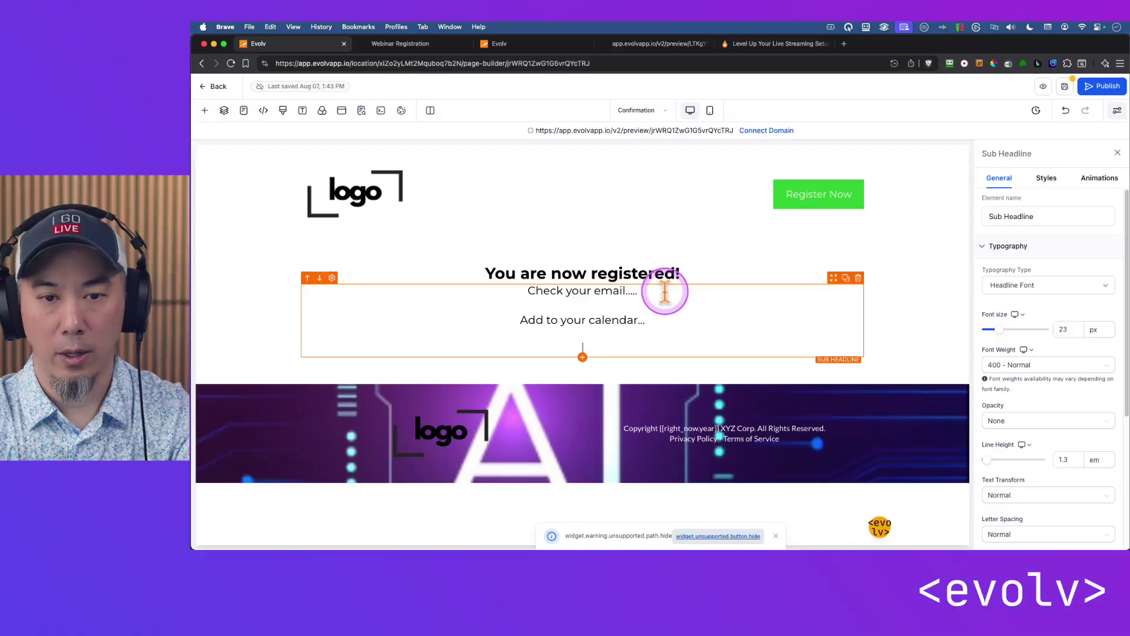
{"action": "type", "text": "Date"}
{"action": "key", "text": "Return"}
{"action": "type", "text": "Time"}
{"action": "key", "text": "Return"}
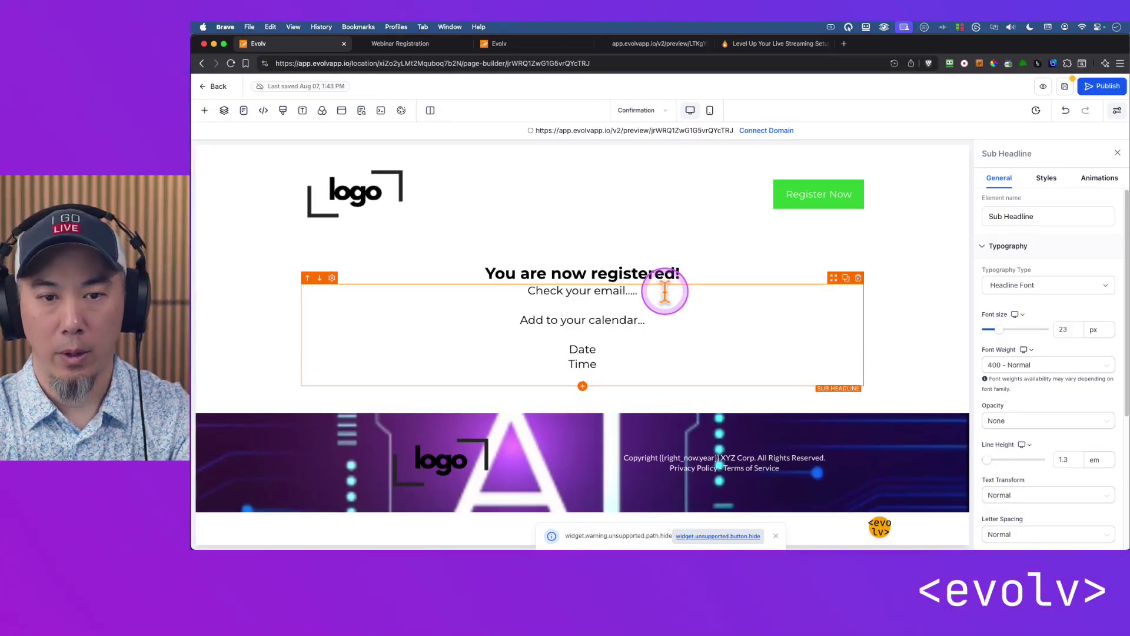
{"action": "type", "text": "Link is in yoru emai"}
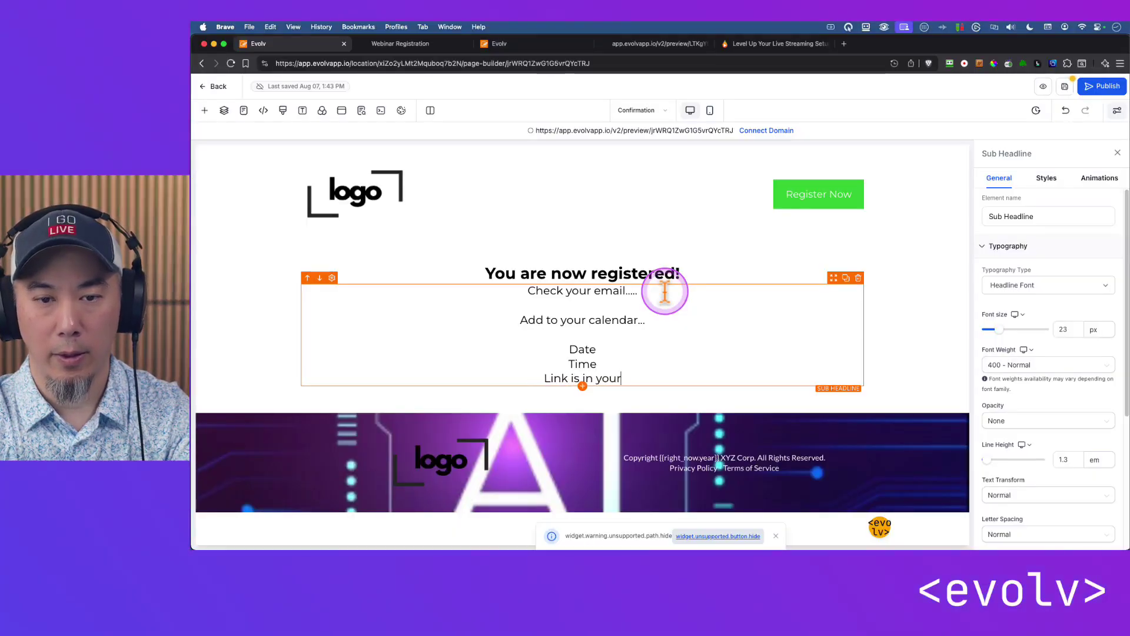
{"action": "type", "text": "mail"}
{"action": "key", "text": "Return"}
{"action": "key", "text": "Return"}
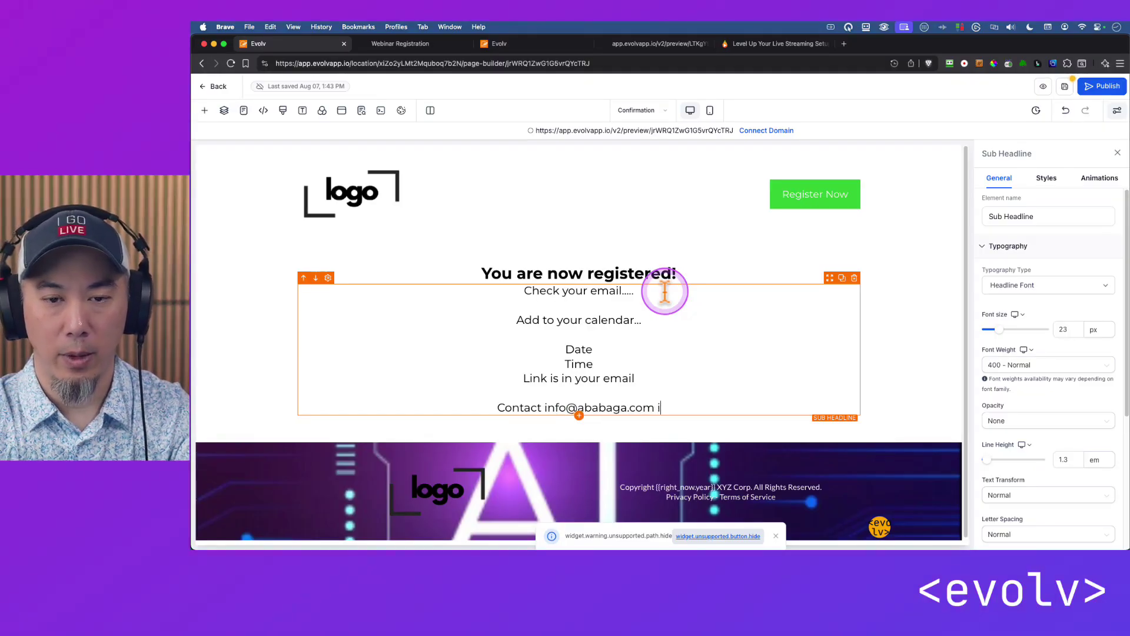
{"action": "type", "text": "have any questio"}
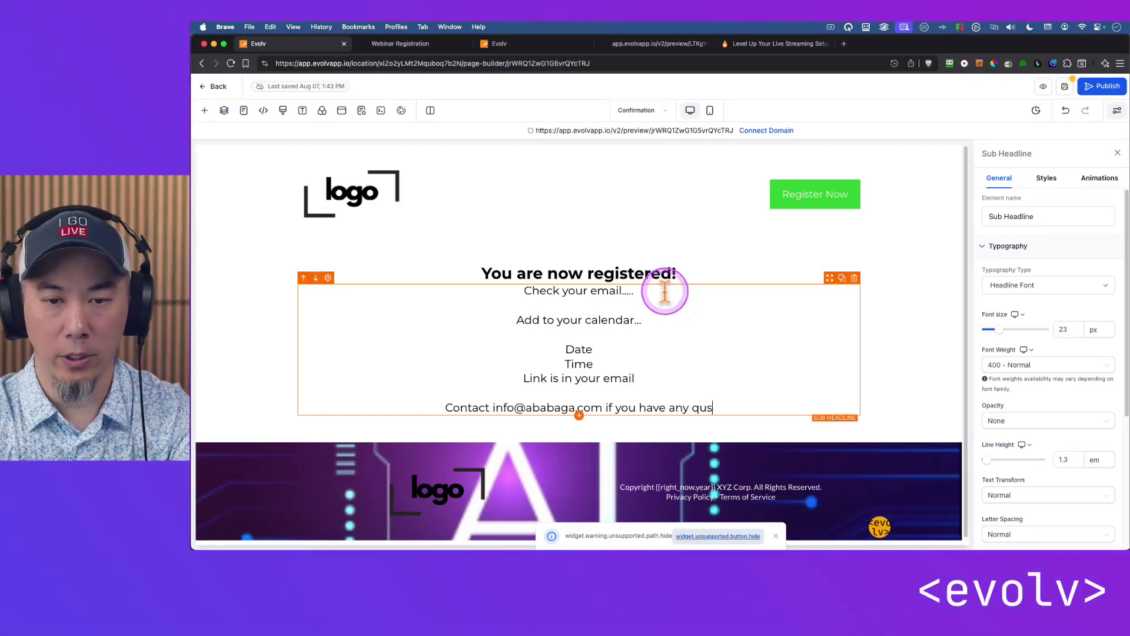
{"action": "type", "text": "ns or "}
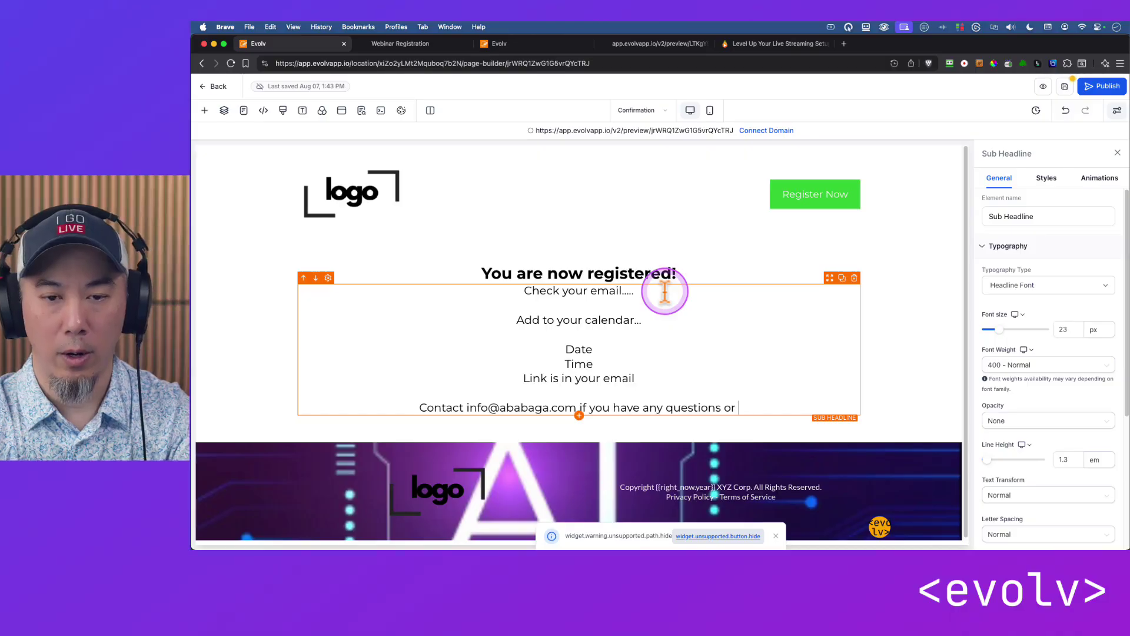
{"action": "type", "text": "can't f"}
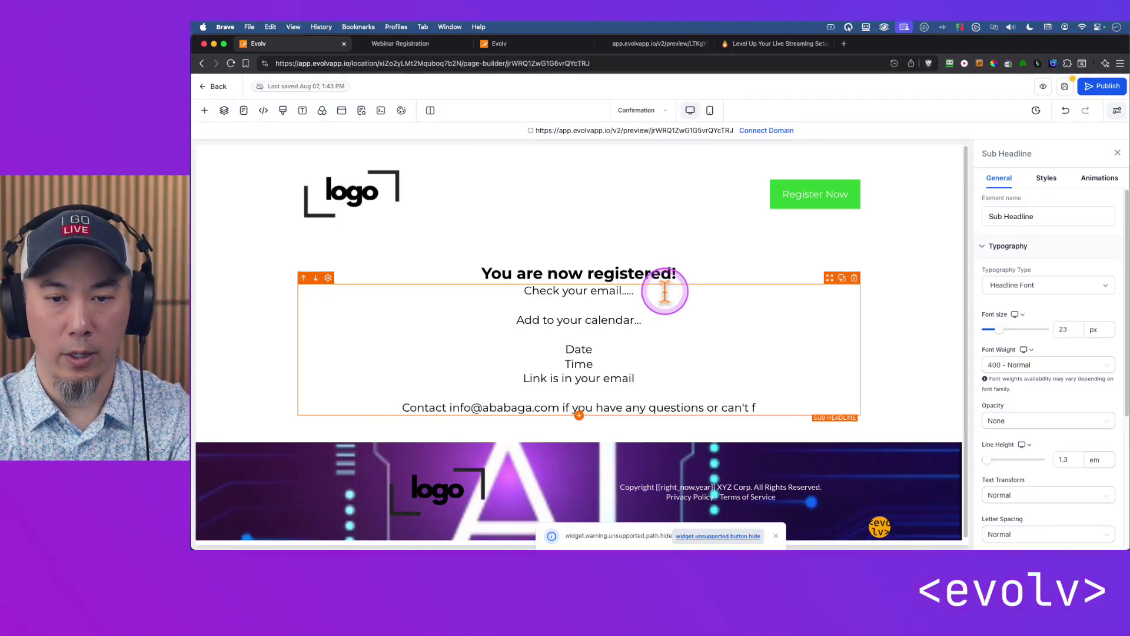
{"action": "type", "text": "ind the"}
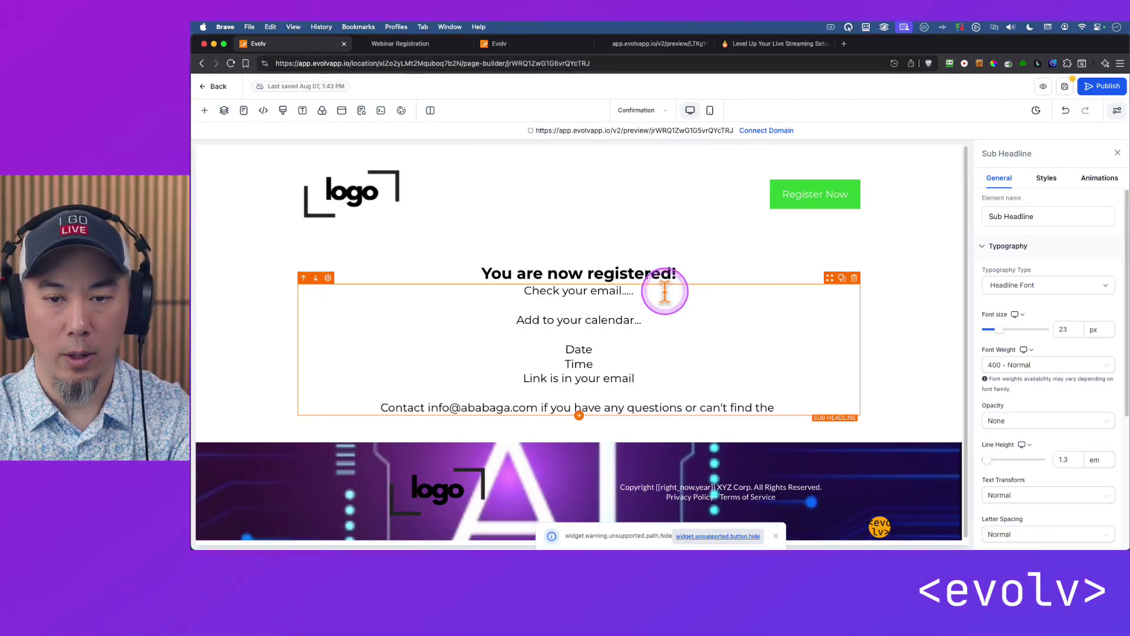
{"action": "type", "text": " email confi"}
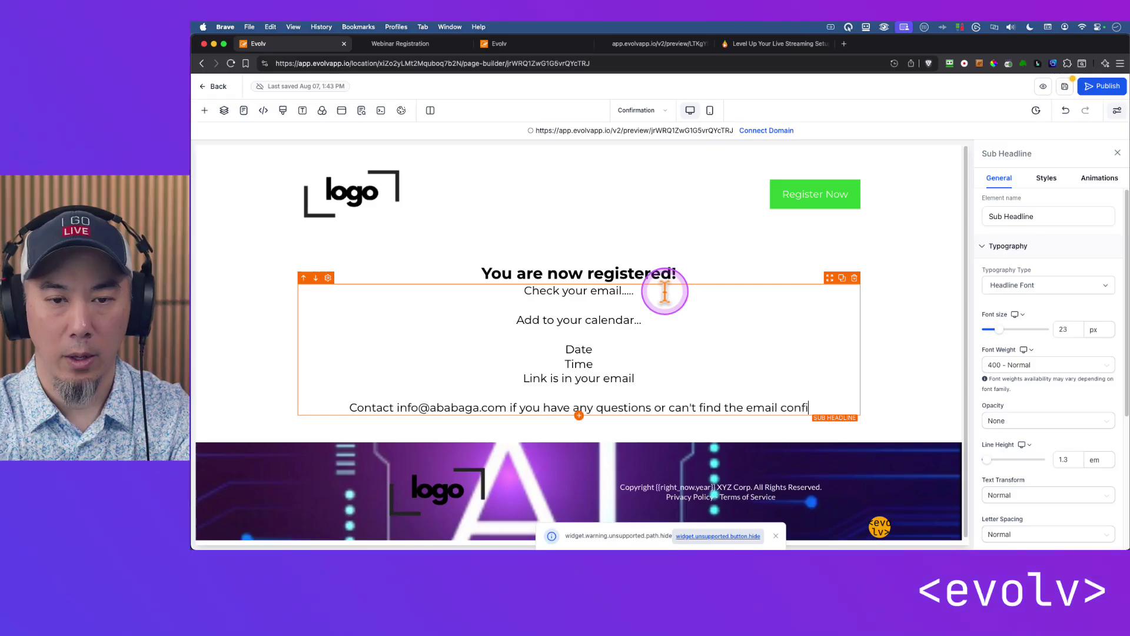
{"action": "type", "text": "rmation."}
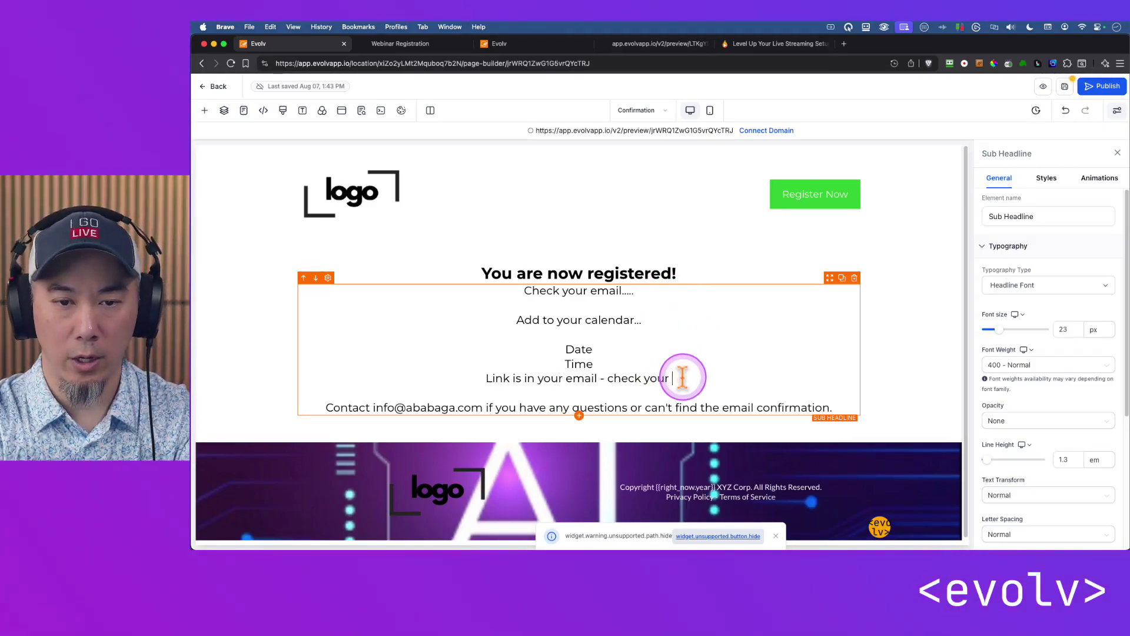
{"action": "type", "text": "junk mail folder i"}
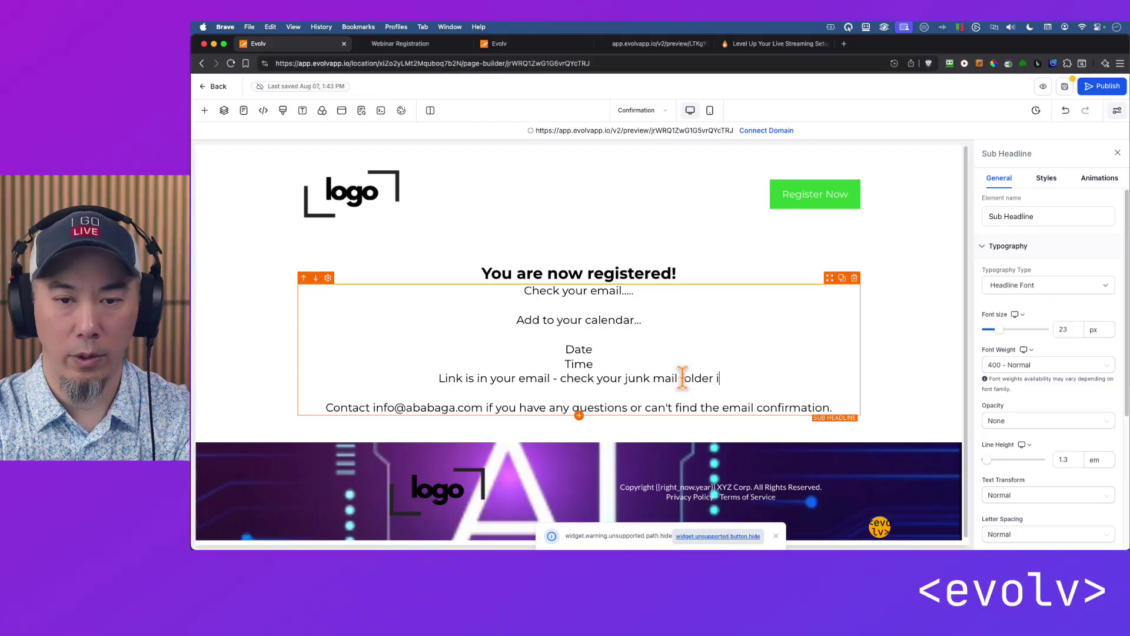
{"action": "key", "text": "BackSpace"}
{"action": "key", "text": "BackSpace"}
{"action": "type", "text": "..."}
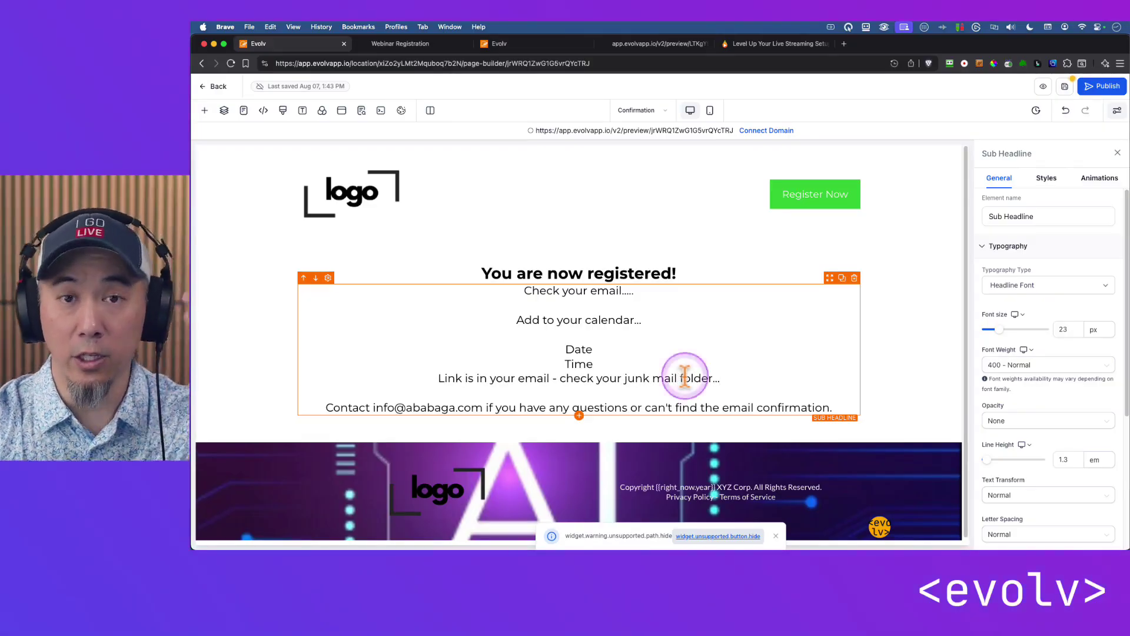
{"action": "left_click", "coordinate": [924, 318]}
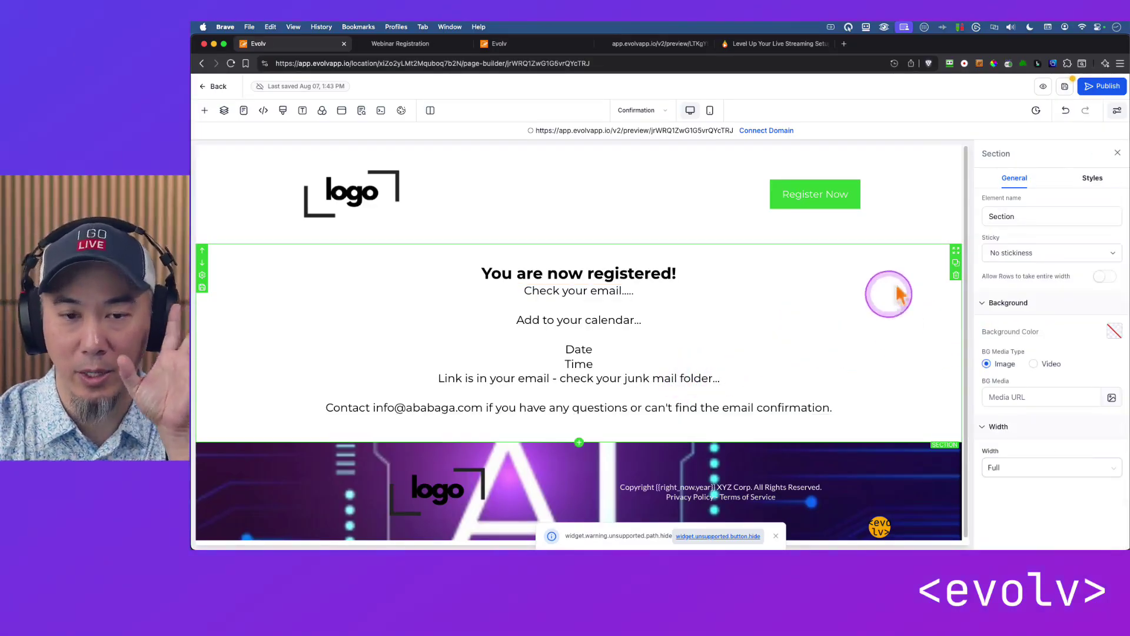
Save the Confirmation page and open the Landing page from the funnel's pages.
{"action": "left_click", "coordinate": [1065, 86]}
{"action": "left_click", "coordinate": [361, 110]}
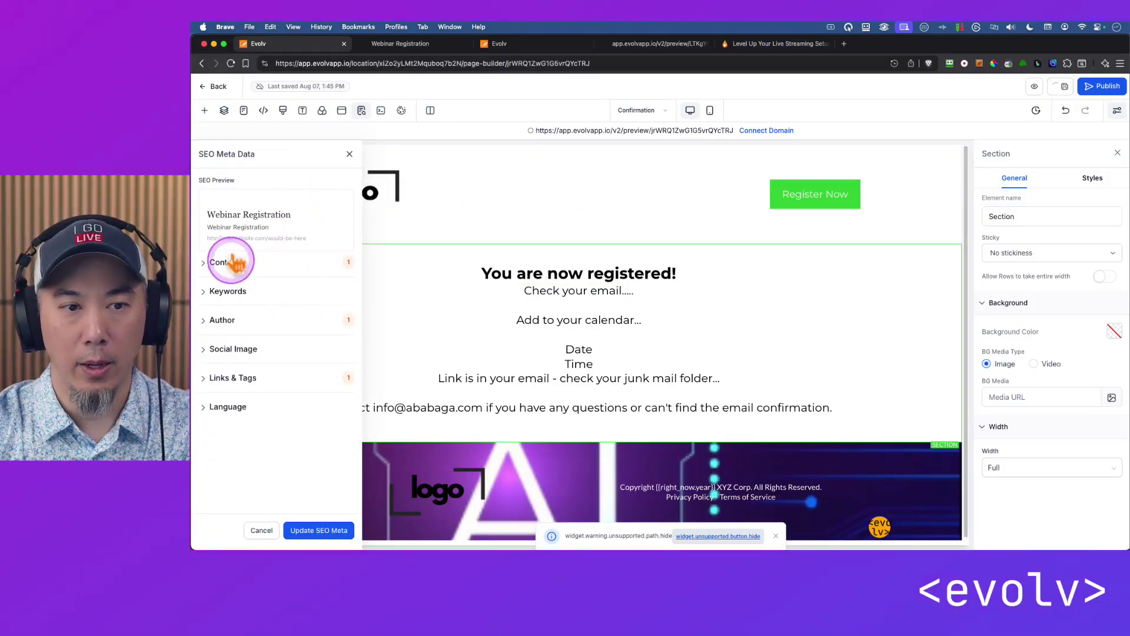
{"action": "left_click", "coordinate": [244, 110]}
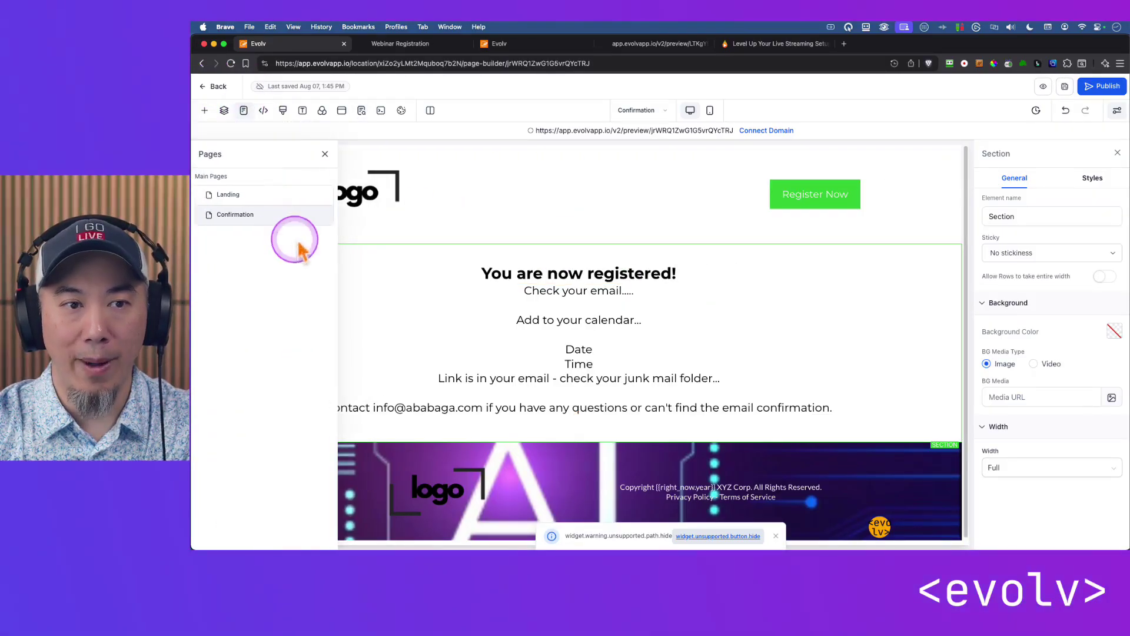
{"action": "left_click", "coordinate": [233, 200]}
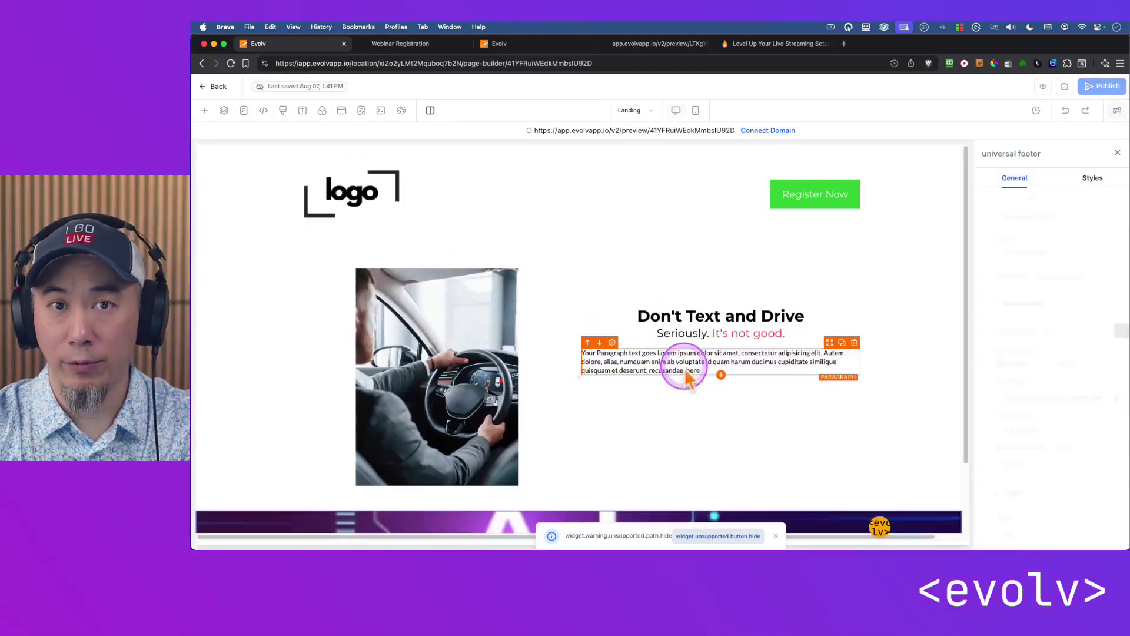
Set the Landing page registration form's redirect action to 'Go to Next step'.
{"action": "scroll", "coordinate": [860, 359], "scroll_direction": "down", "scroll_amount": 5}
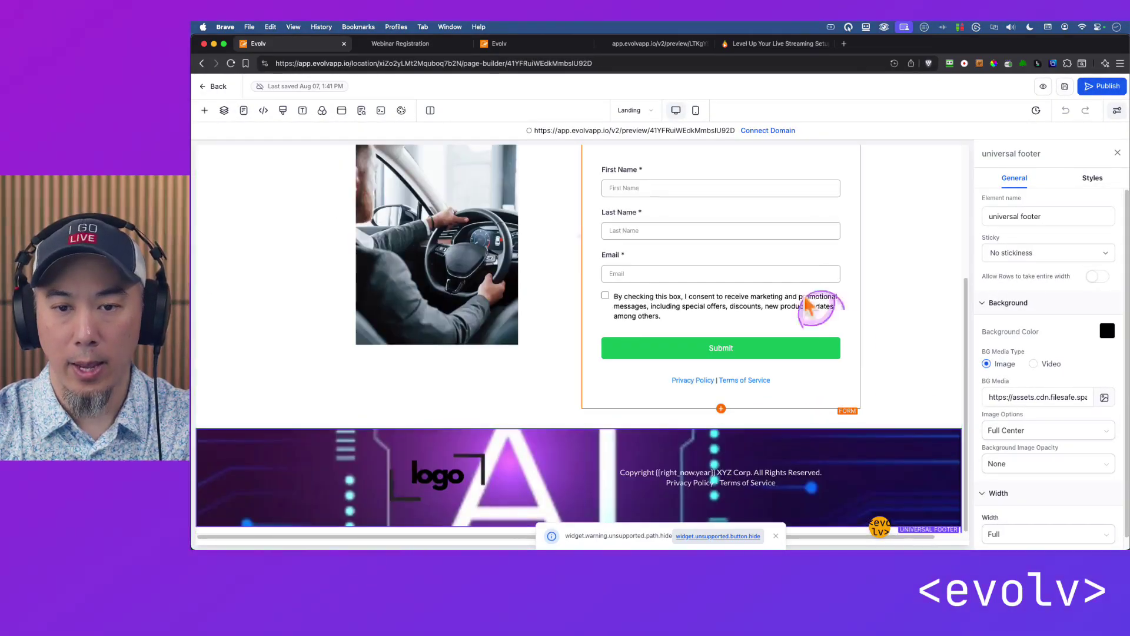
{"action": "left_click", "coordinate": [771, 224]}
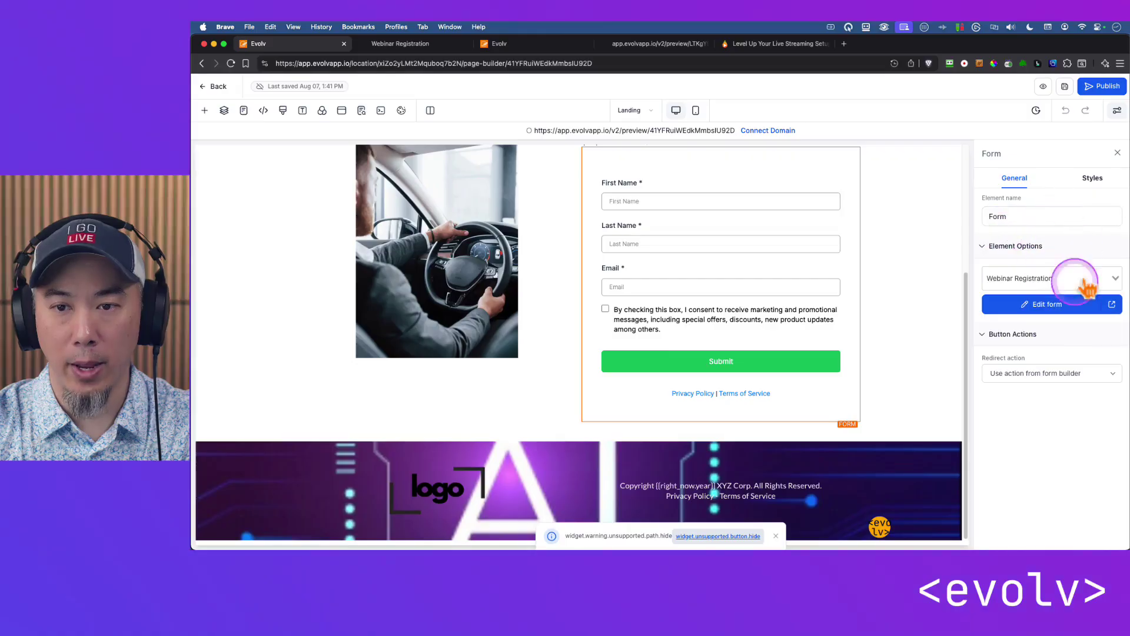
{"action": "left_click", "coordinate": [1016, 373]}
{"action": "left_click", "coordinate": [1037, 451]}
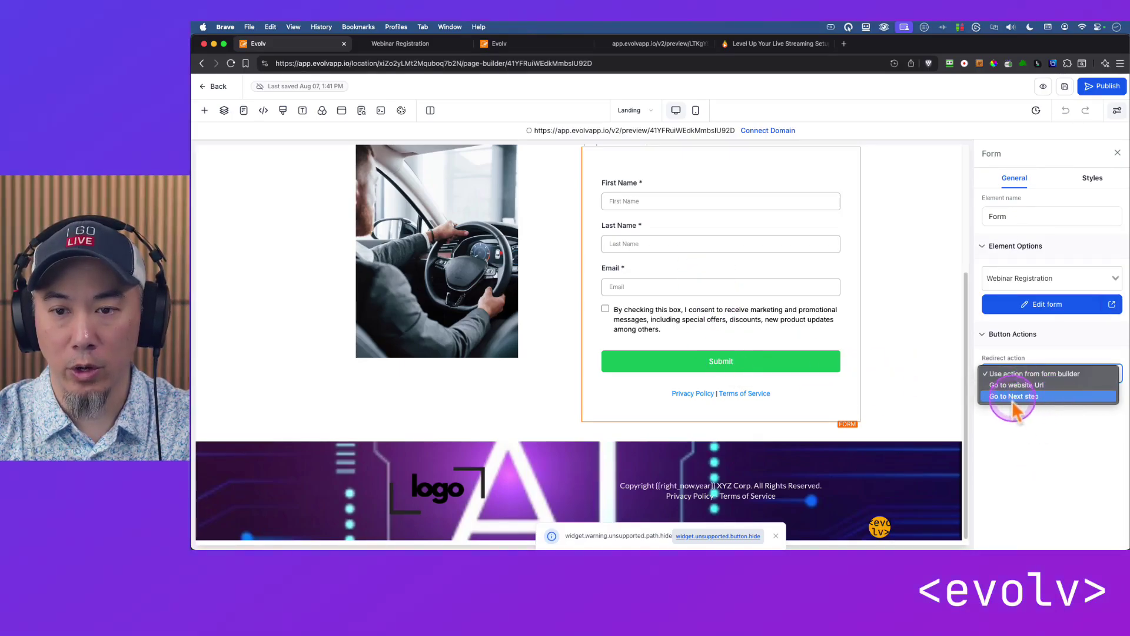
{"action": "left_click", "coordinate": [1034, 397]}
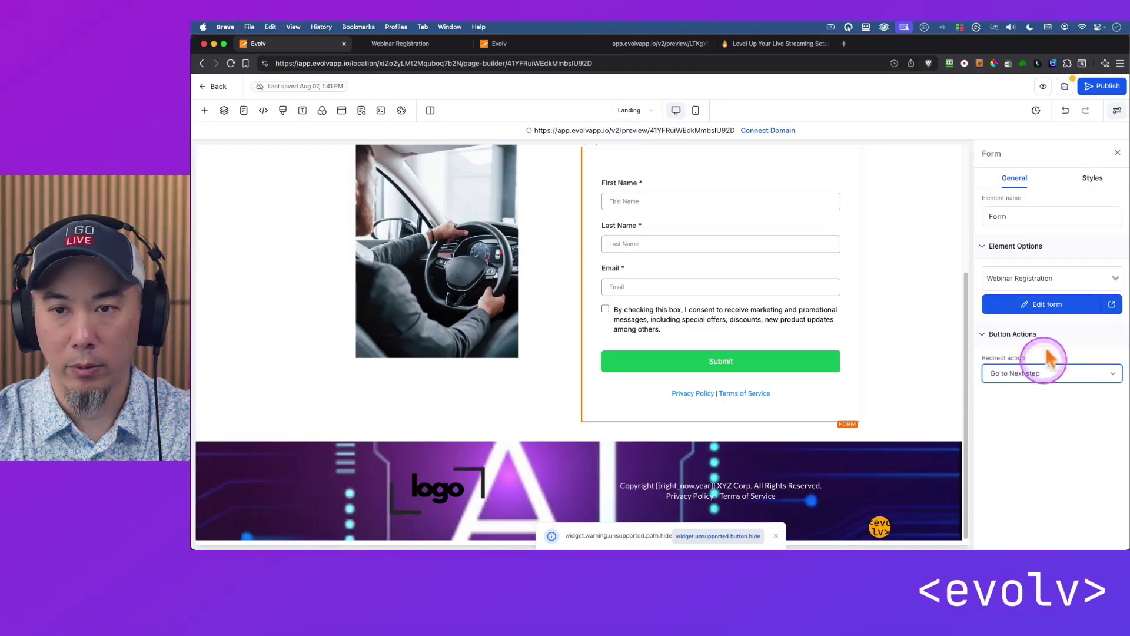
Preview the registration page, then return to the funnel steps and open the Confirmation step.
{"action": "left_click", "coordinate": [401, 43]}
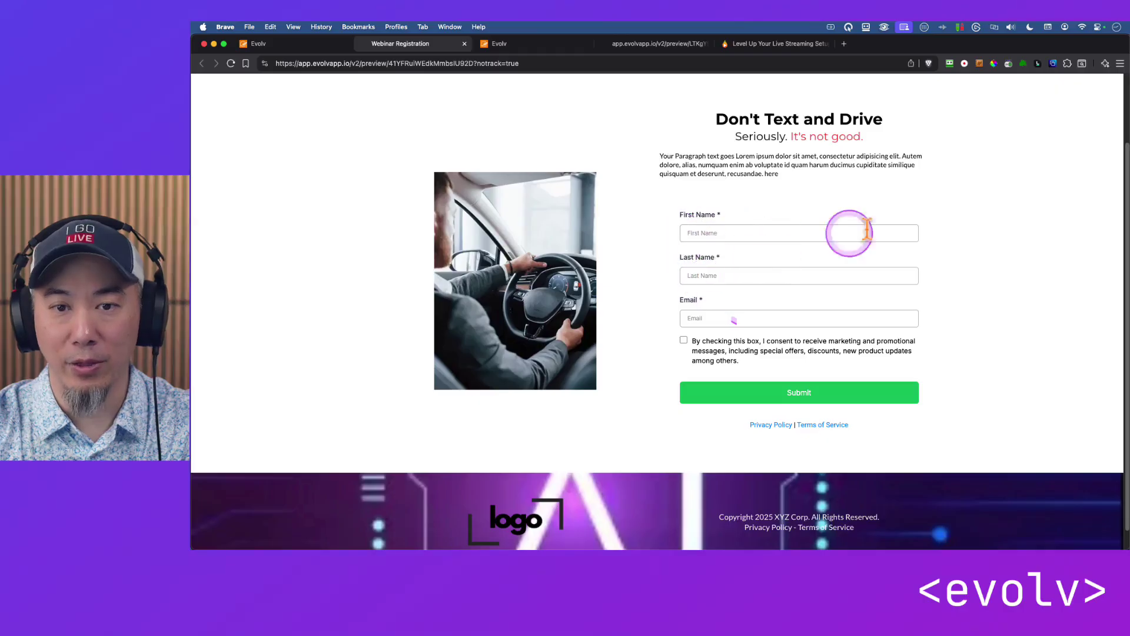
{"action": "left_click", "coordinate": [259, 43]}
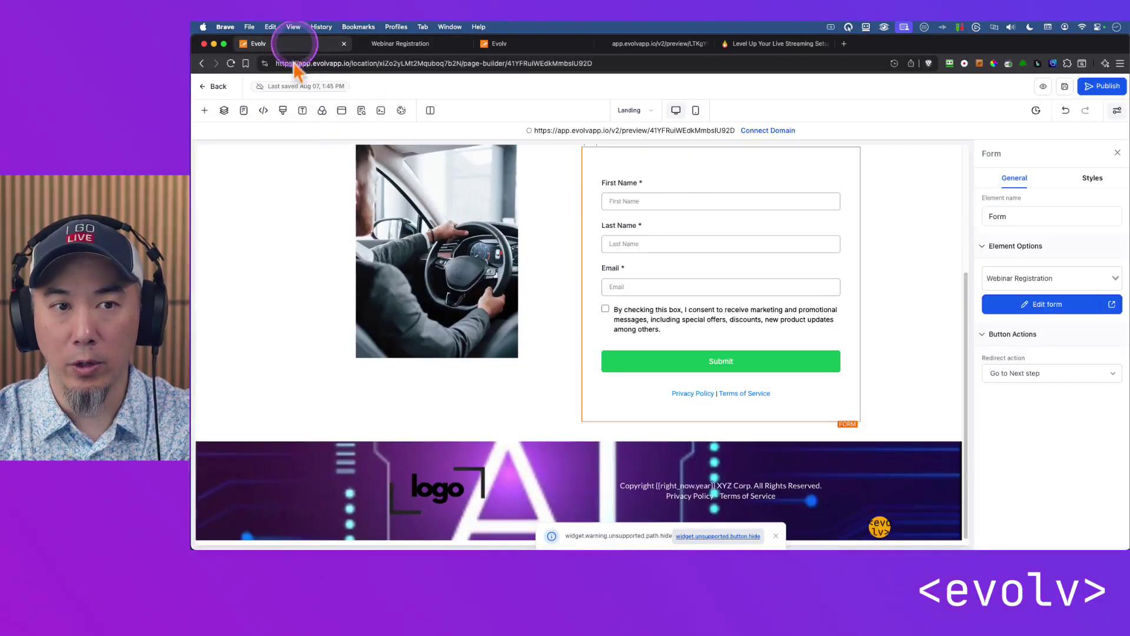
{"action": "left_click", "coordinate": [213, 86]}
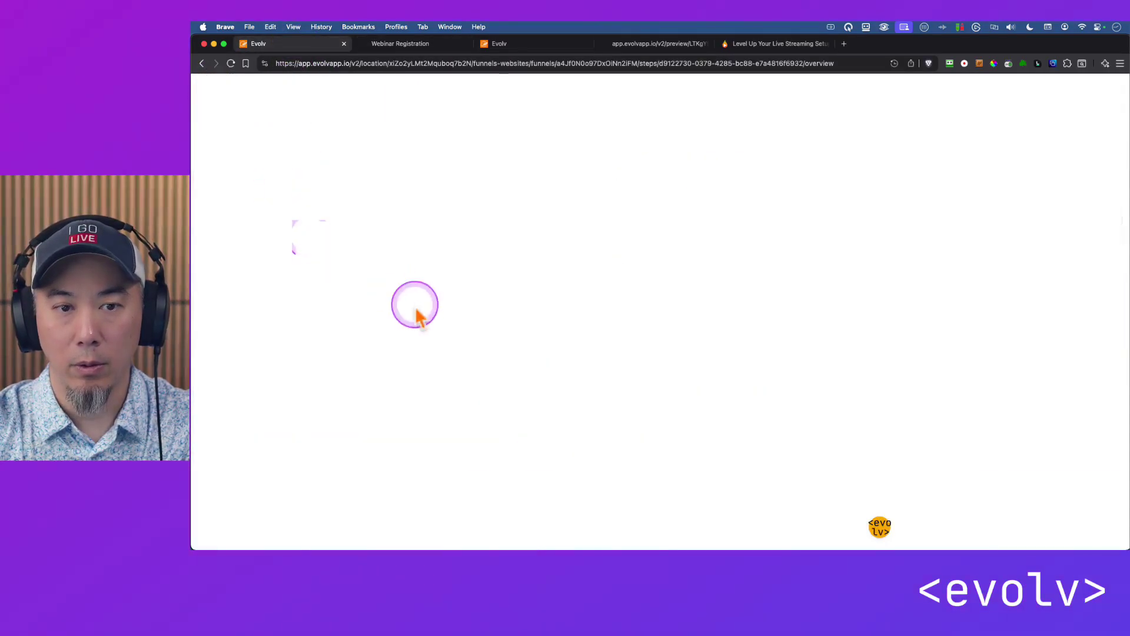
{"action": "left_click", "coordinate": [479, 260]}
{"action": "left_click", "coordinate": [664, 303]}
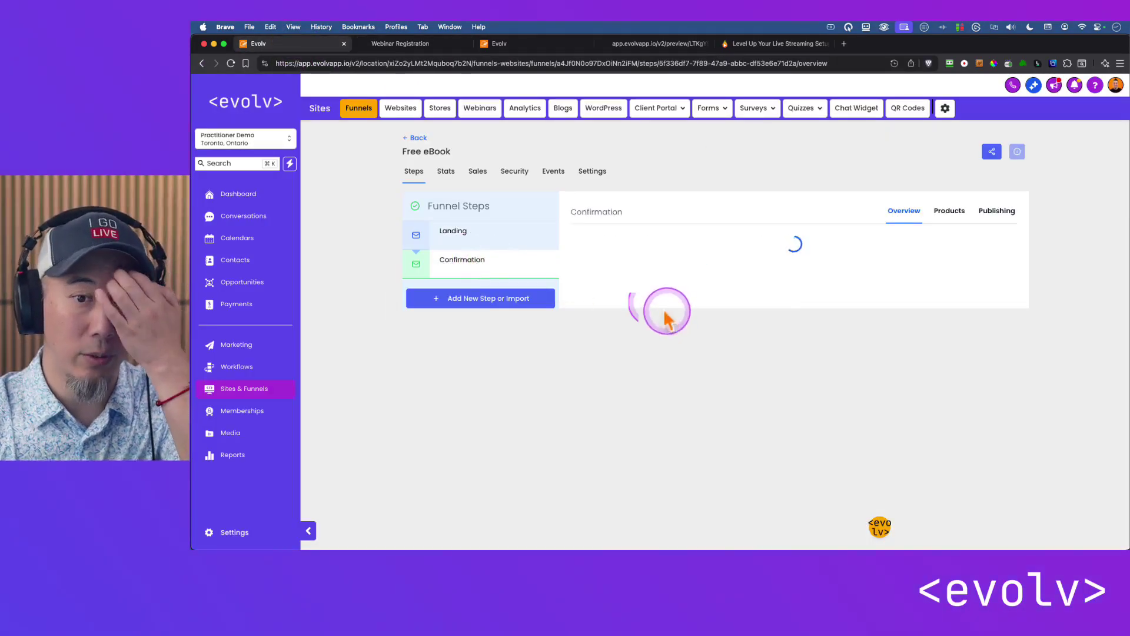